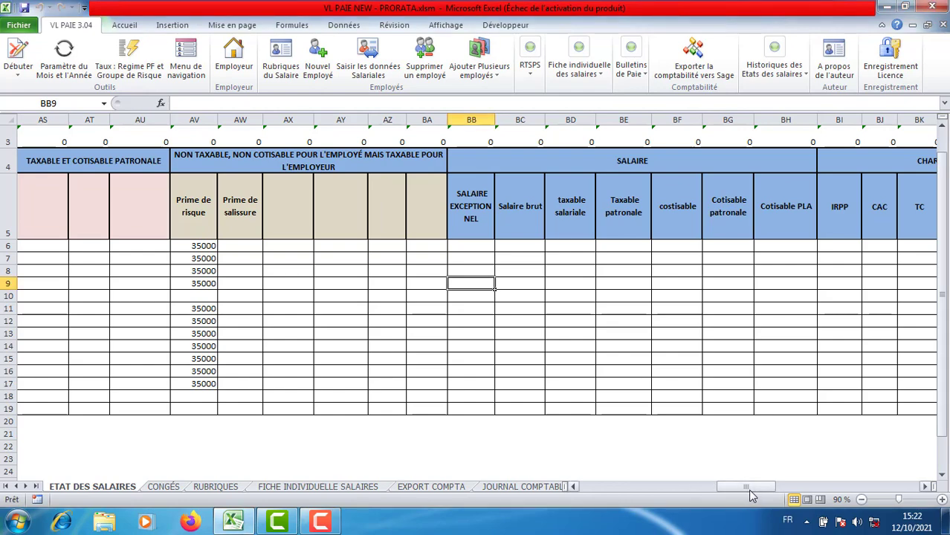
Examine the empty salary, employee charges, employer charges, other deductions and social charges columns of the ETAT DES SALAIRES sheet
mouse_move(748, 487)
left_mouse_down()
mouse_move(606, 493)
mouse_move(759, 500)
left_mouse_up()
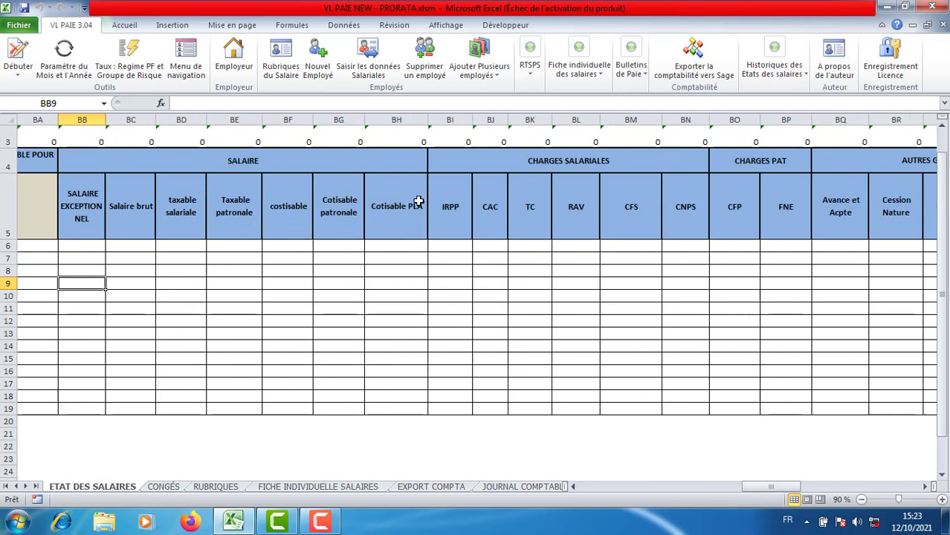
left_click_drag(445, 208, 643, 210)
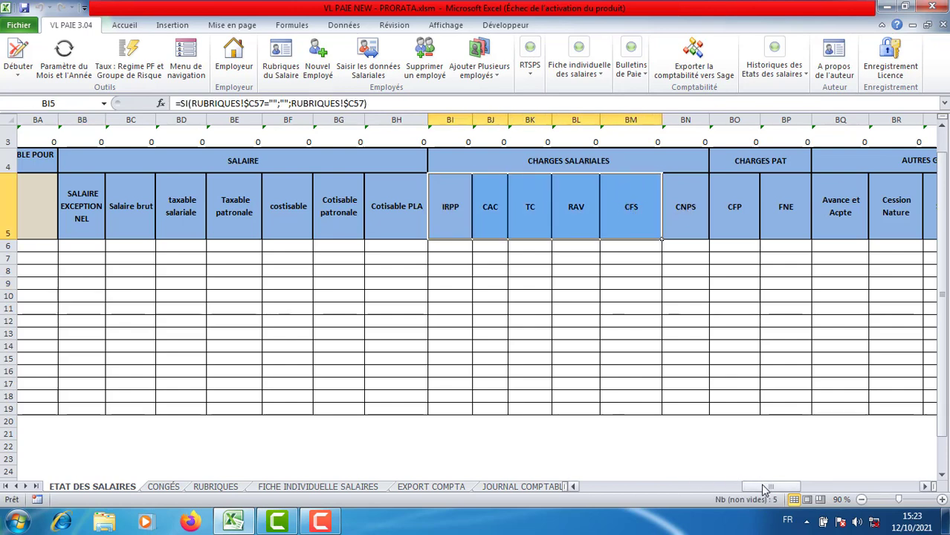
left_click_drag(765, 486, 776, 486)
left_click_drag(654, 208, 697, 208)
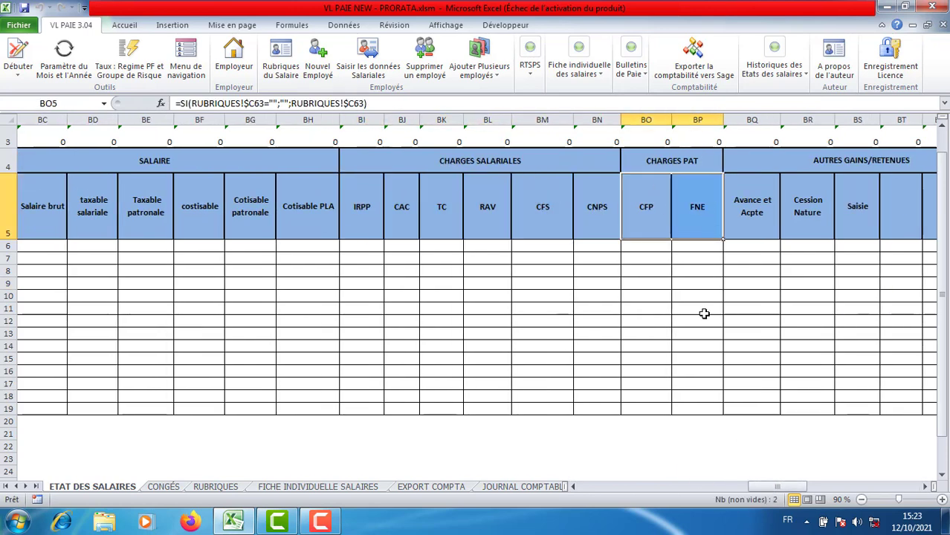
left_click_drag(779, 489, 786, 489)
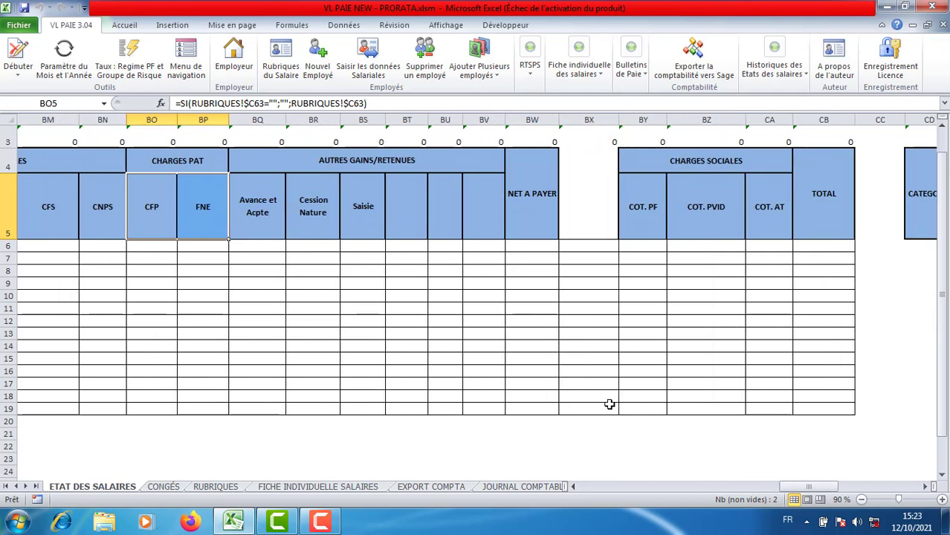
left_click_drag(814, 491, 749, 491)
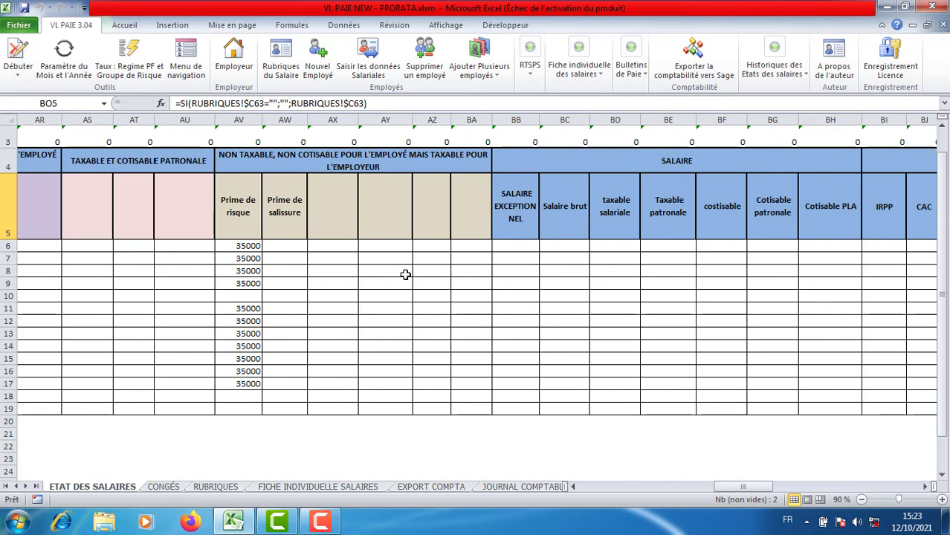
Calculate the RTSPS (salary, employer and social deductions) for all employees
left_click(530, 74)
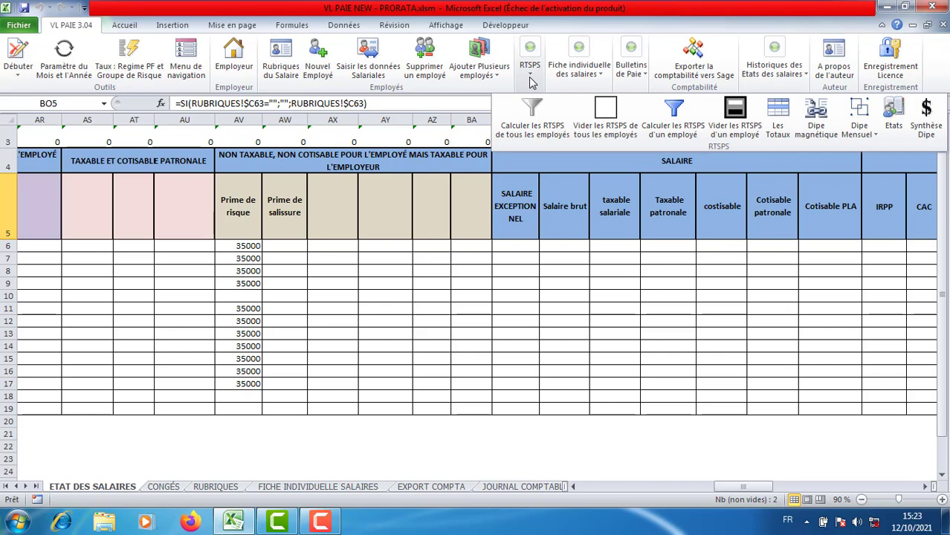
left_click(530, 123)
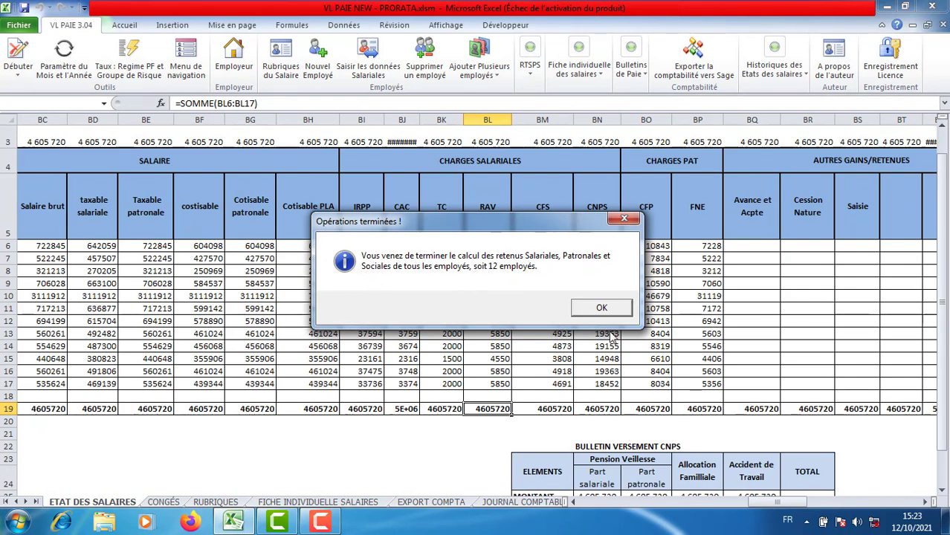
left_click(606, 313)
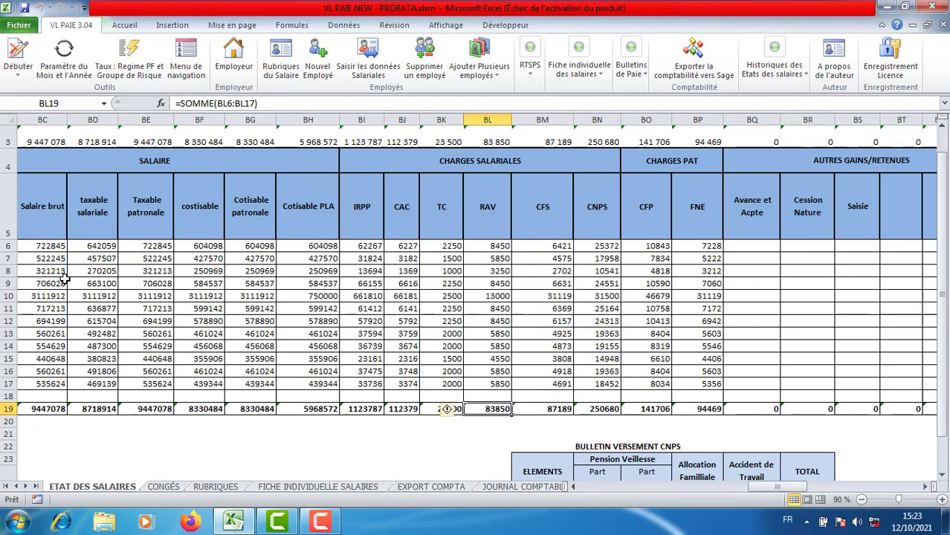
Review the calculated employee charges from CAC to CNPS, employer charges CFP and FNE, and social charges PF, PVID and AT
left_click_drag(381, 217, 538, 223)
left_click_drag(667, 219, 634, 220)
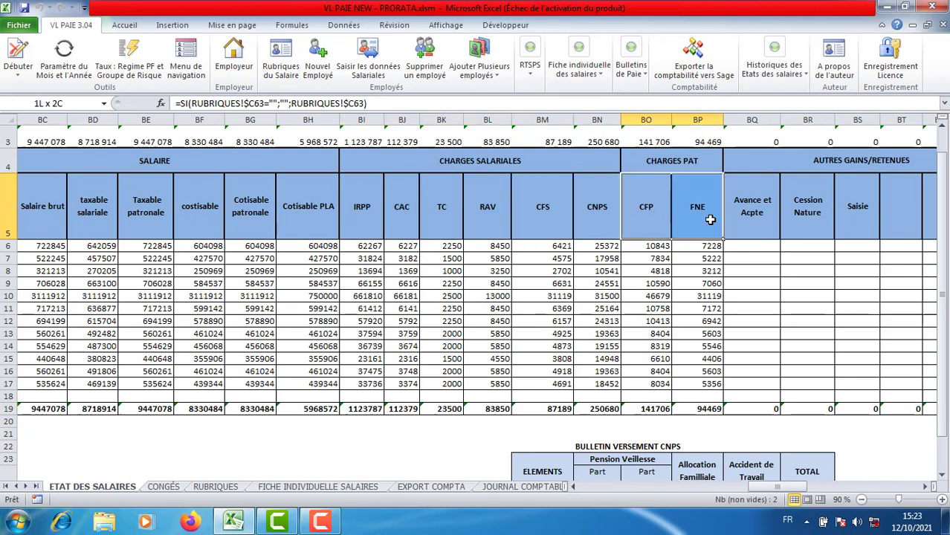
left_click(591, 214)
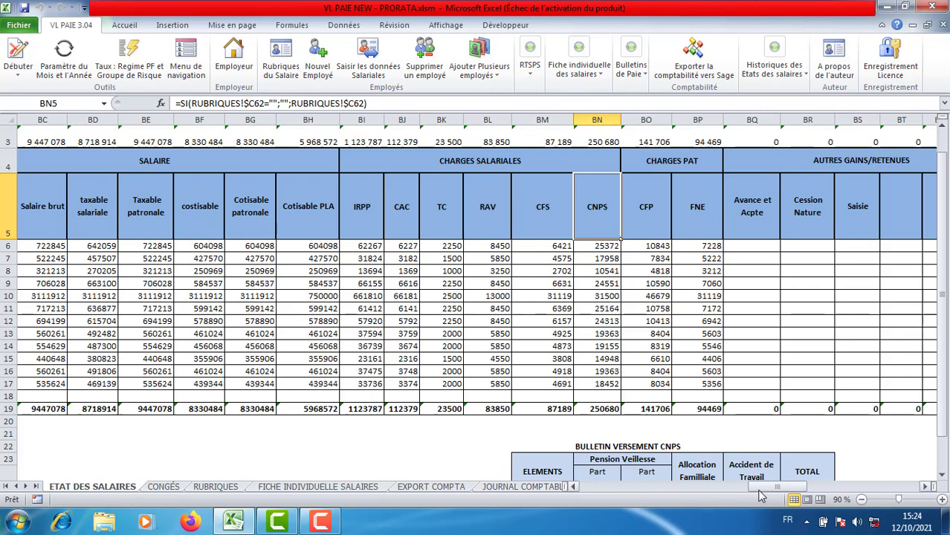
left_click_drag(763, 489, 817, 488)
left_click_drag(701, 185, 807, 224)
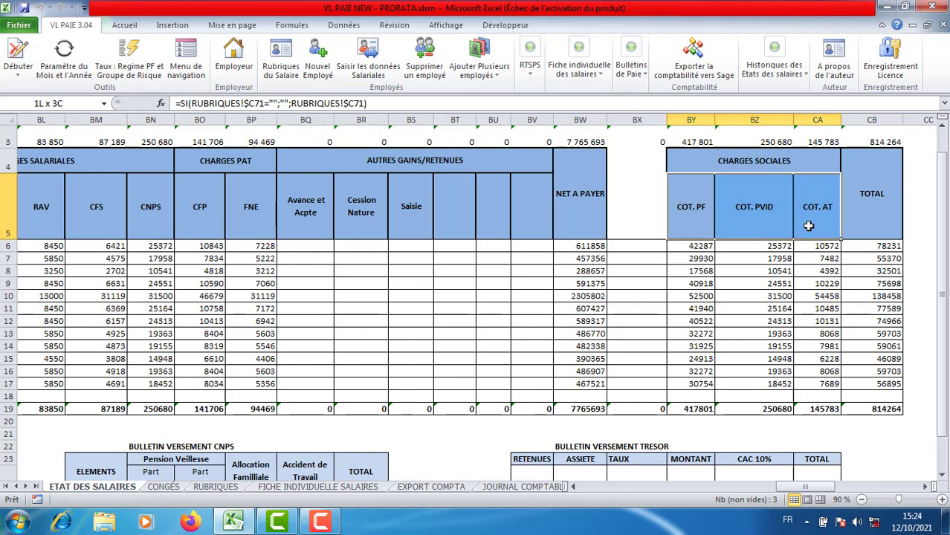
Examine the CNPS and Trésor payment summary tables below the salary table, dismissing the Windows colour scheme prompt
left_click(452, 321)
scroll(942, 188, "down", 1)
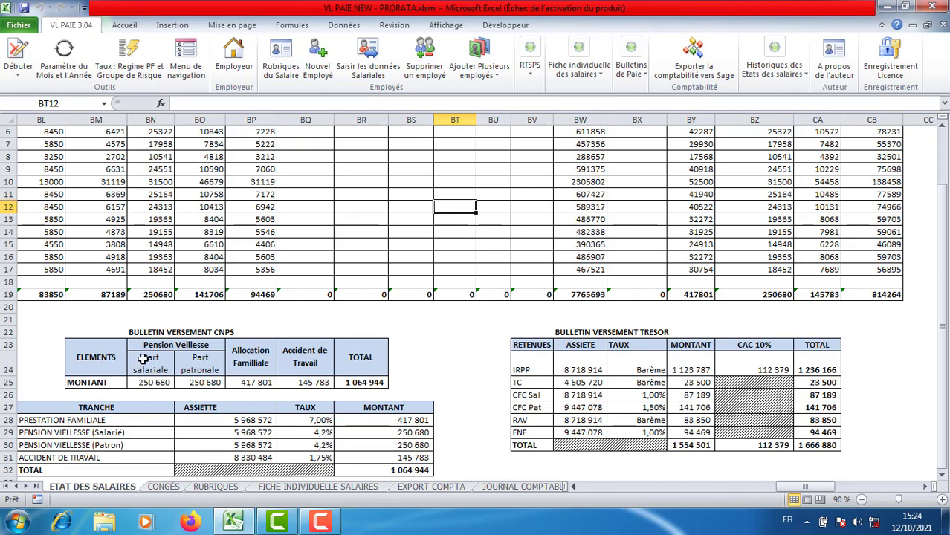
left_click_drag(144, 359, 292, 382)
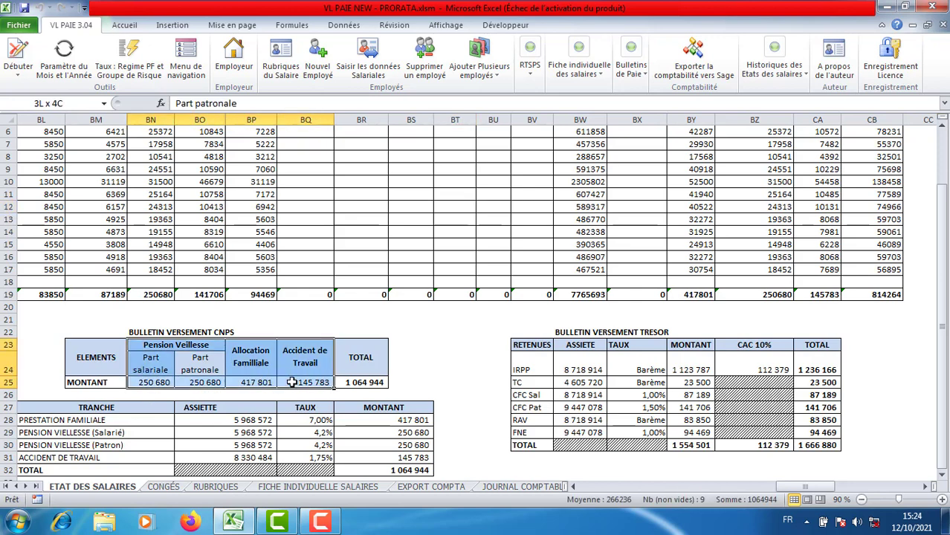
left_click(192, 367)
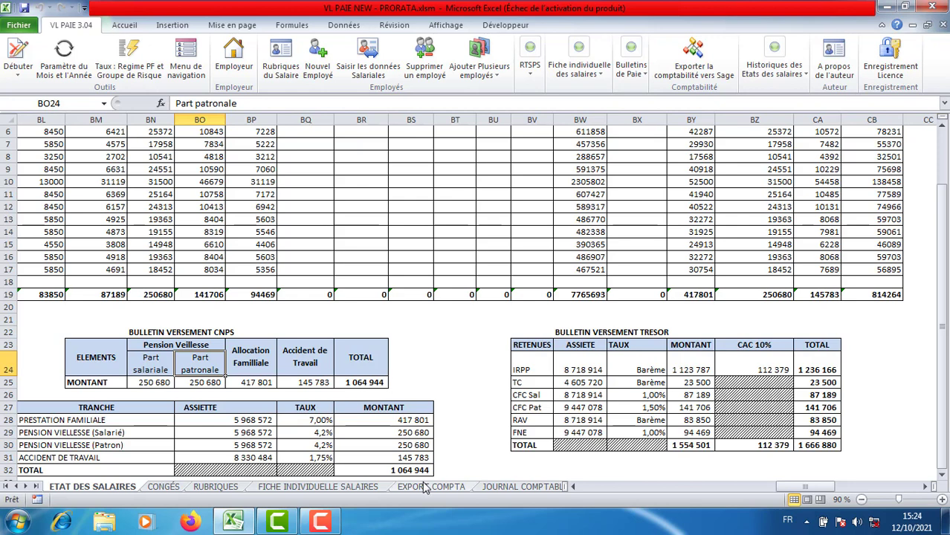
left_click(402, 471)
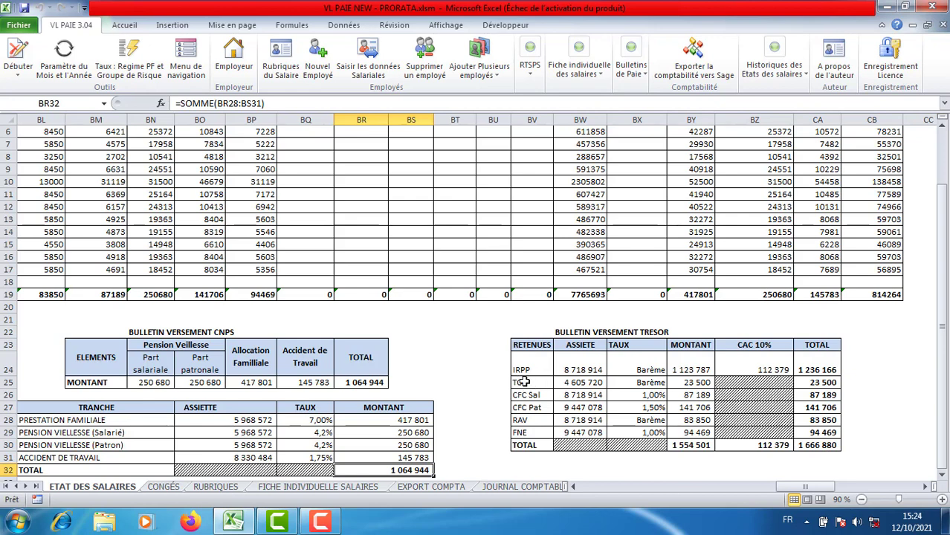
left_click(528, 432)
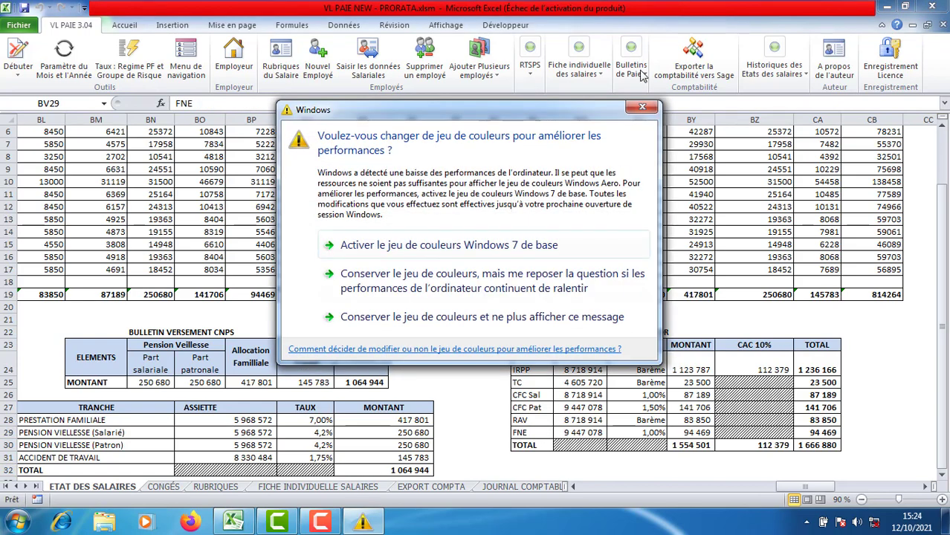
left_click(642, 107)
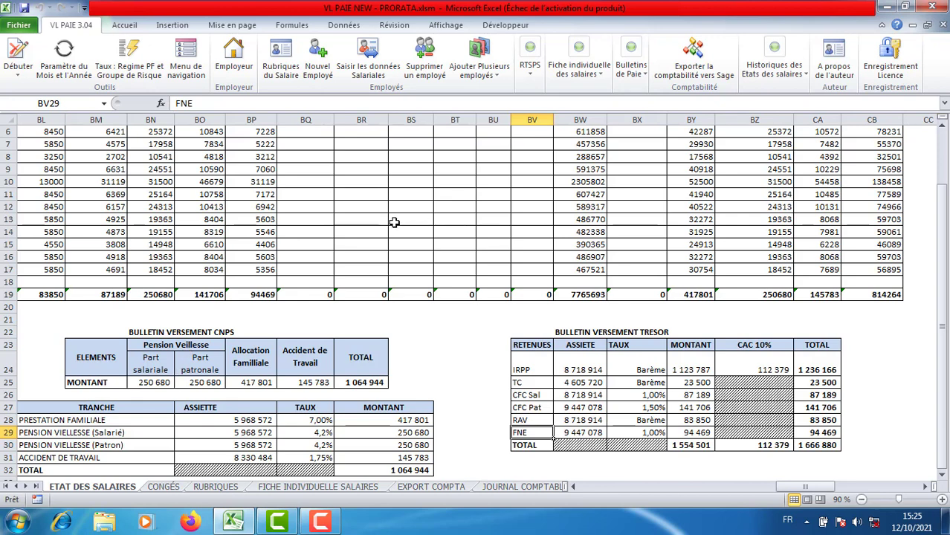
Create the monthly Dipe sheet for September from the calculated salary statement
left_click(529, 71)
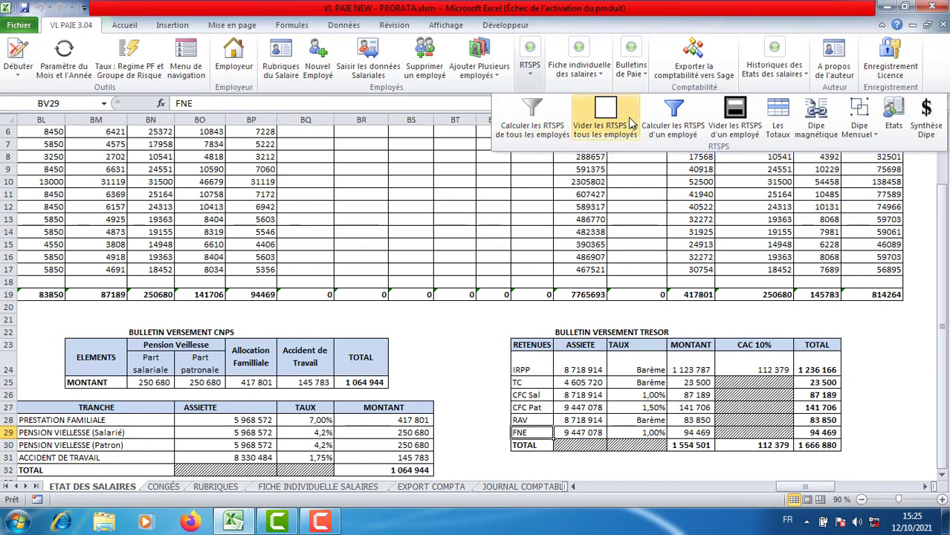
left_click(857, 141)
left_click(862, 149)
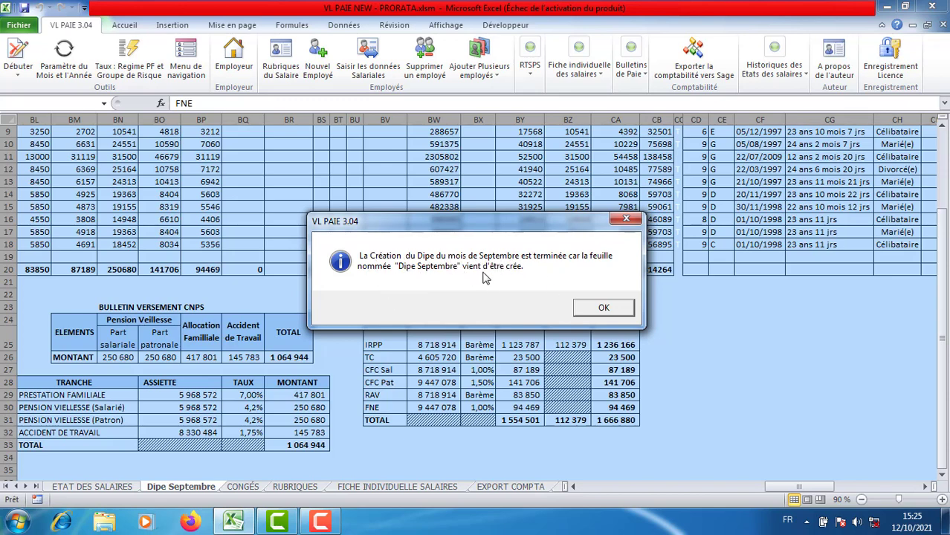
left_click(605, 311)
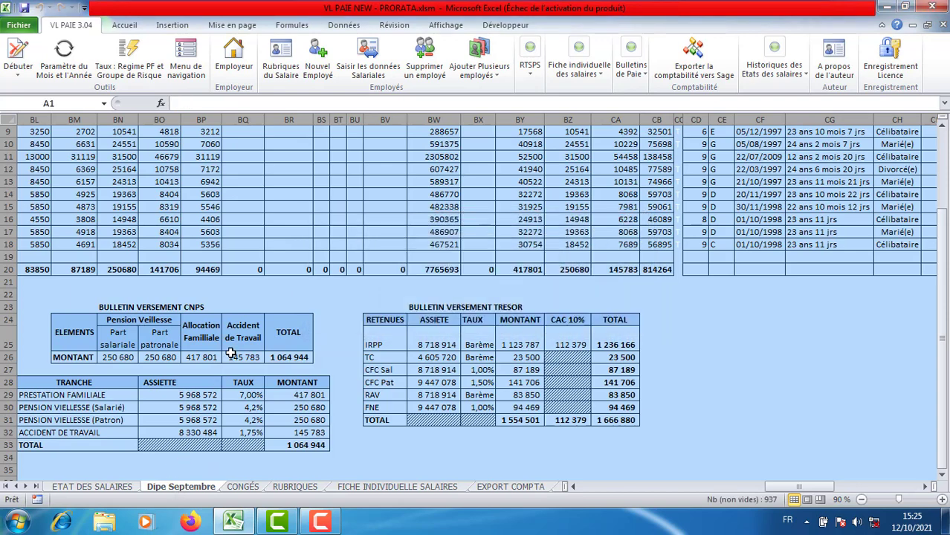
left_click(245, 295)
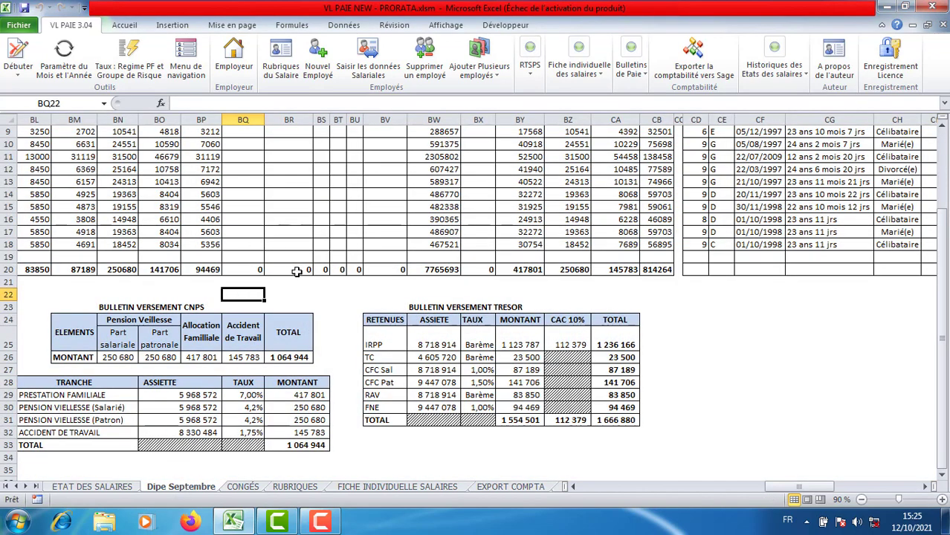
Check the payroll month and year setting, and review the contribution and employee detail columns of the Dipe Septembre sheet
scroll(945, 324, "up", 3)
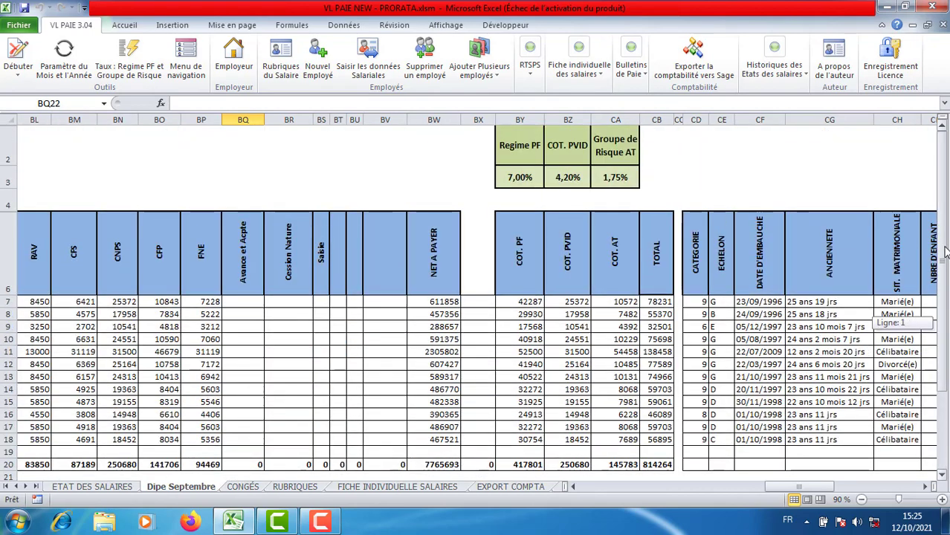
left_click(74, 75)
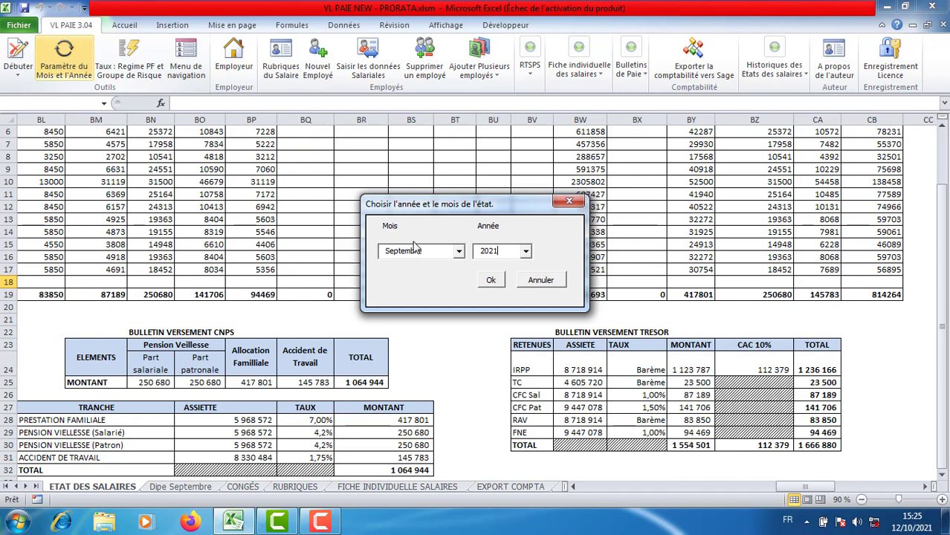
left_click(569, 201)
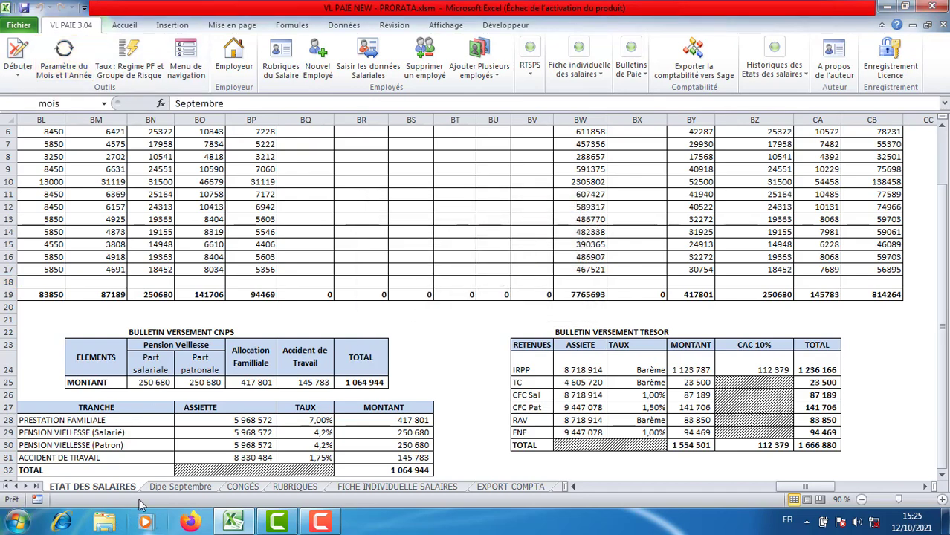
left_click(176, 489)
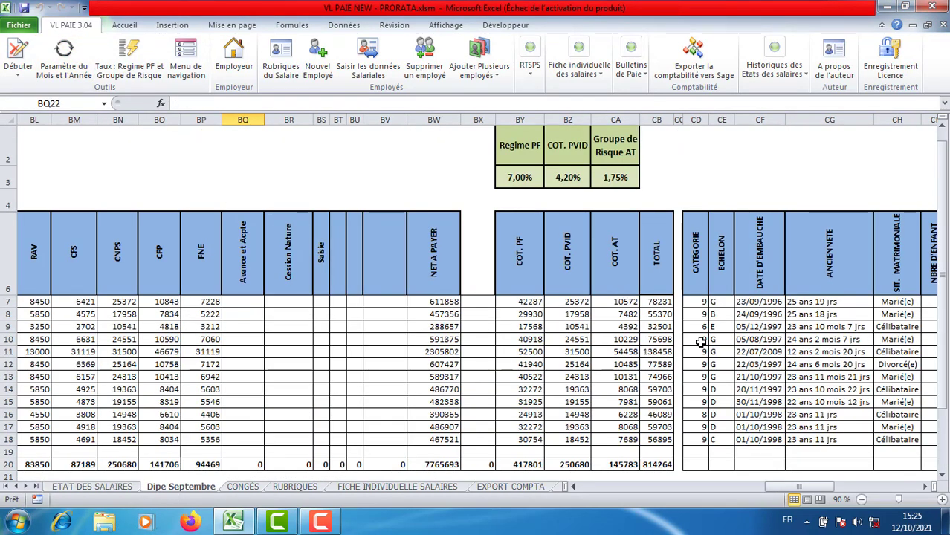
left_click_drag(793, 486, 840, 487)
left_click(442, 360)
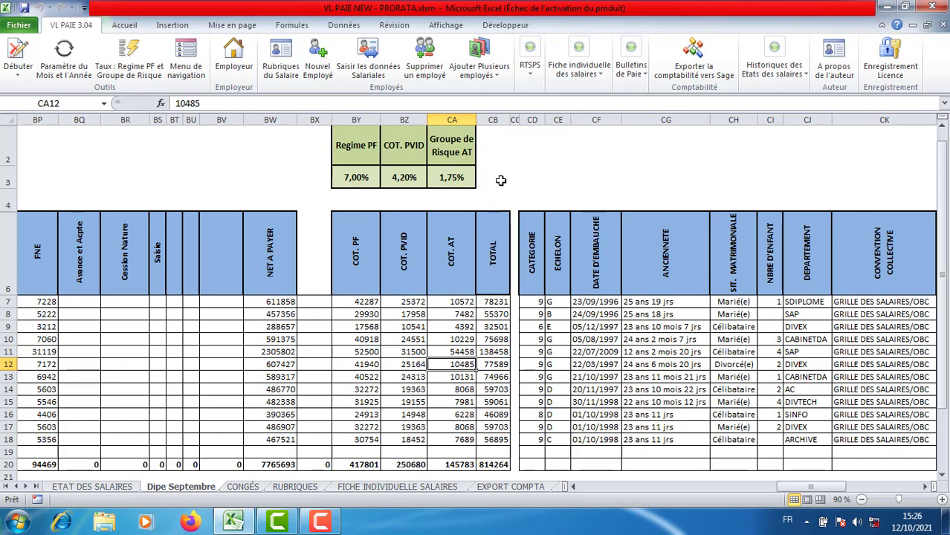
Generate report 2, the detailed statement of tax deductions and salaries paid, from Dipe Septembre
left_click(531, 80)
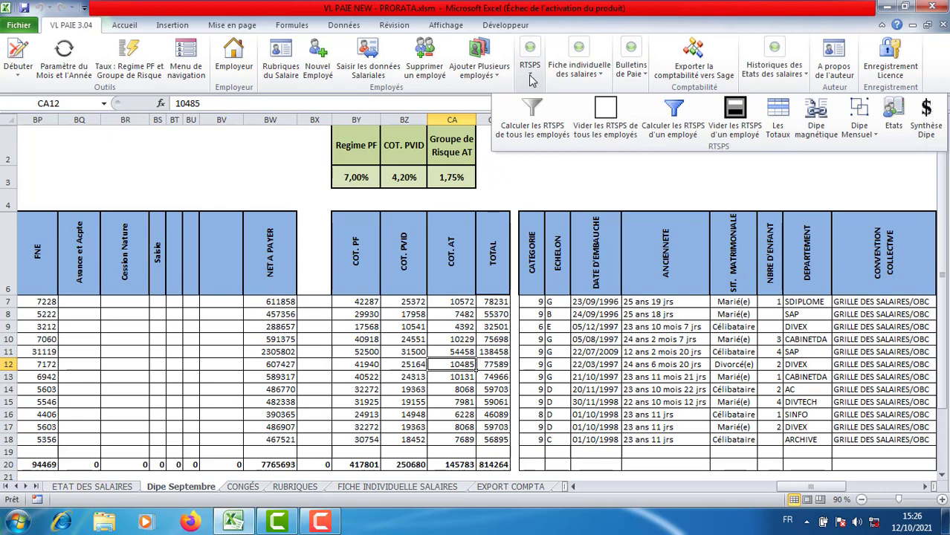
left_click(894, 113)
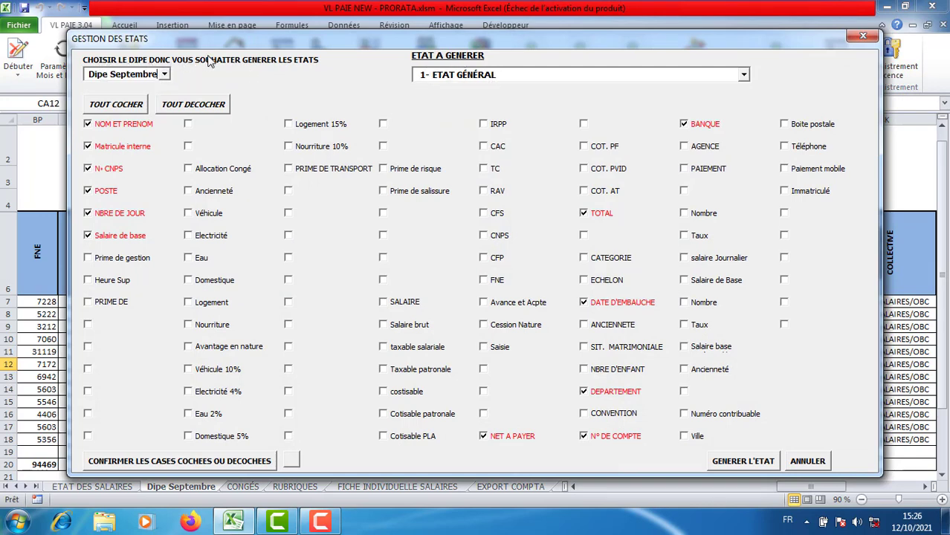
left_click(164, 75)
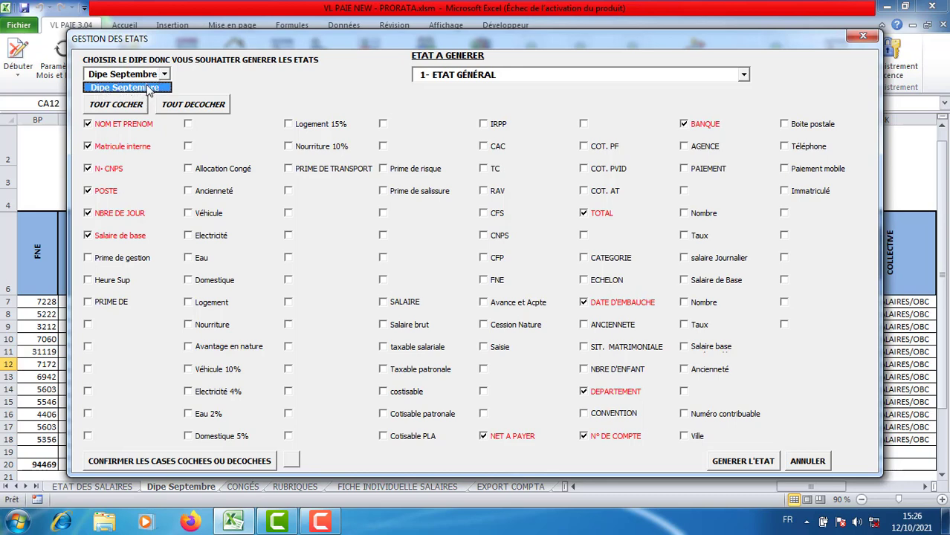
left_click(133, 79)
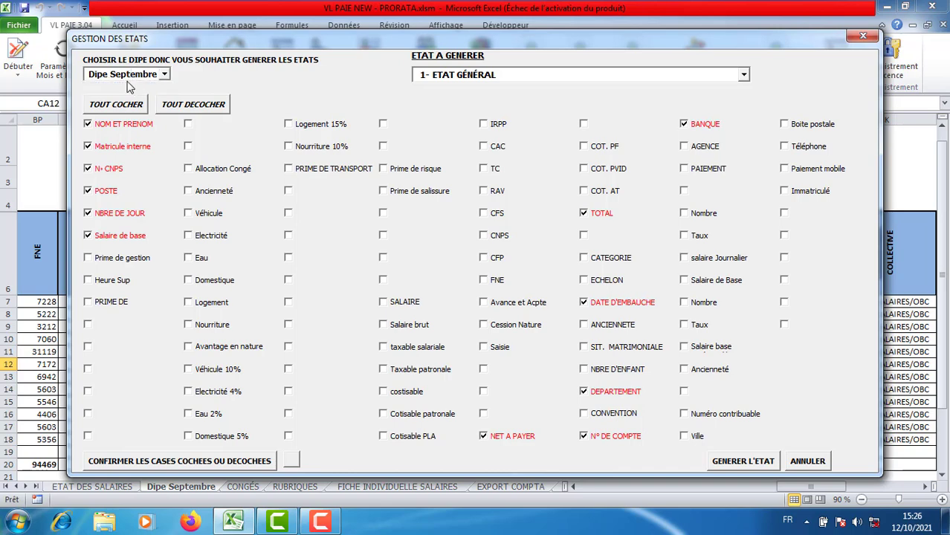
left_click(744, 74)
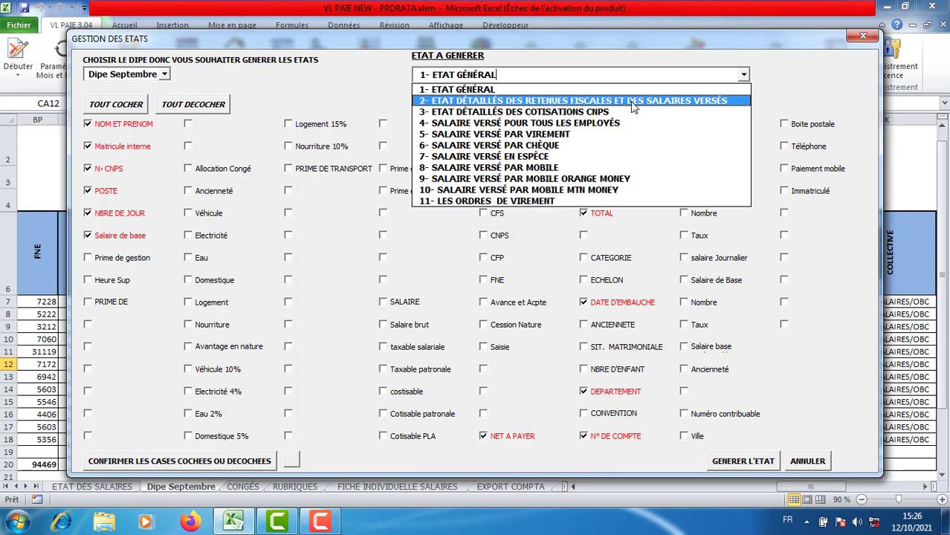
left_click(592, 101)
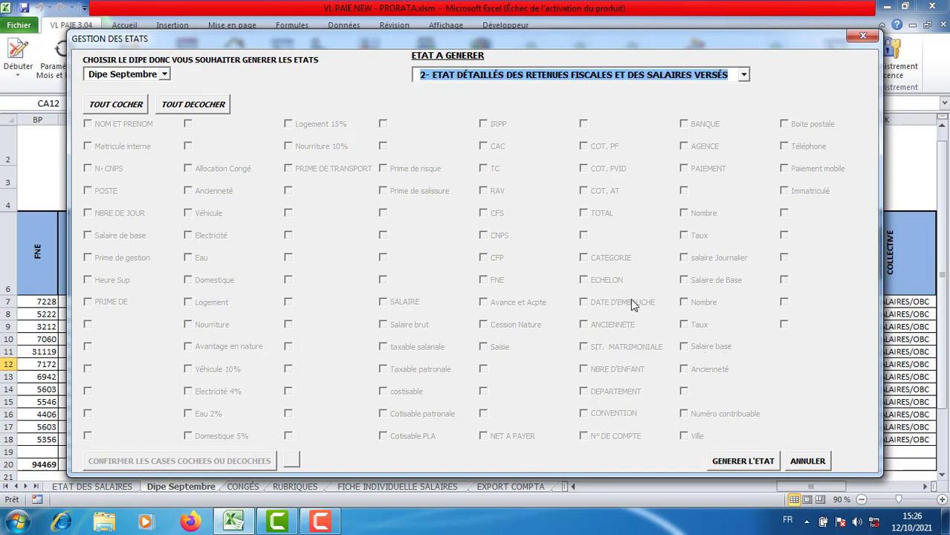
left_click(729, 462)
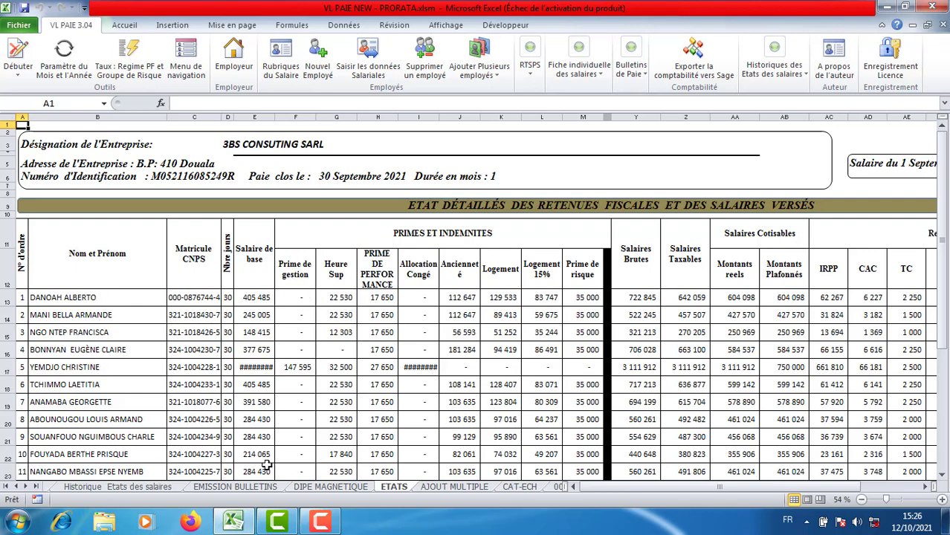
Review the tax deductions report's columns, from salaries and employee deductions through the employer CFC and FNE charges
left_click_drag(943, 272, 942, 292)
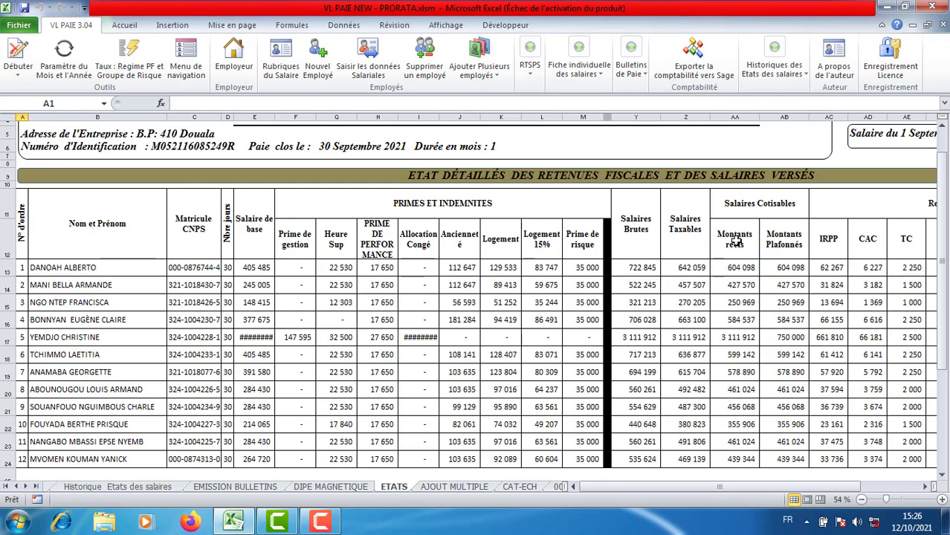
left_click_drag(741, 488, 780, 497)
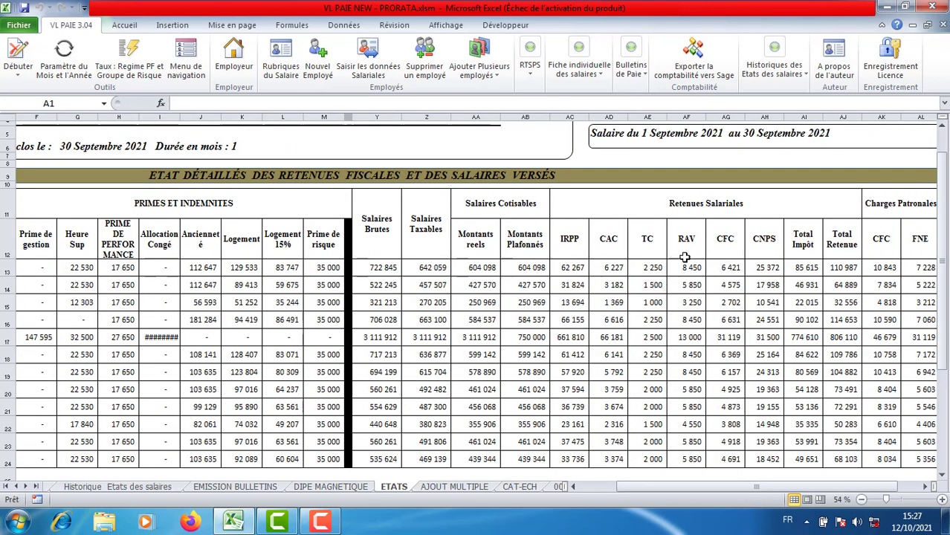
left_click_drag(701, 493, 715, 492)
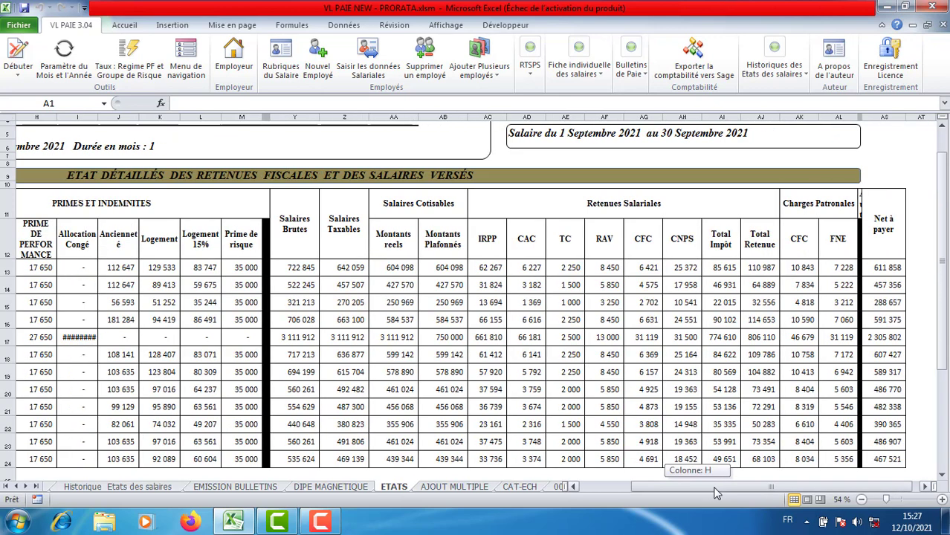
left_click(814, 244)
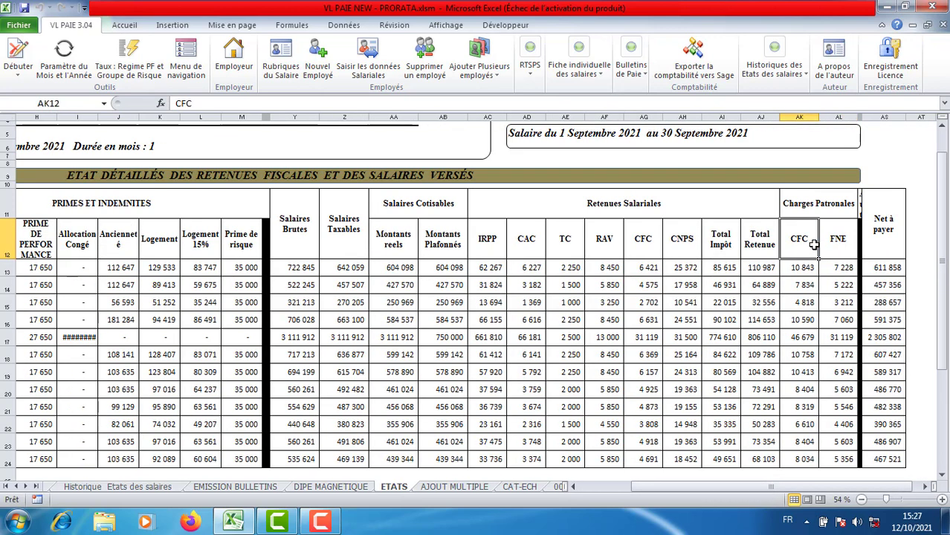
left_click_drag(814, 244, 836, 240)
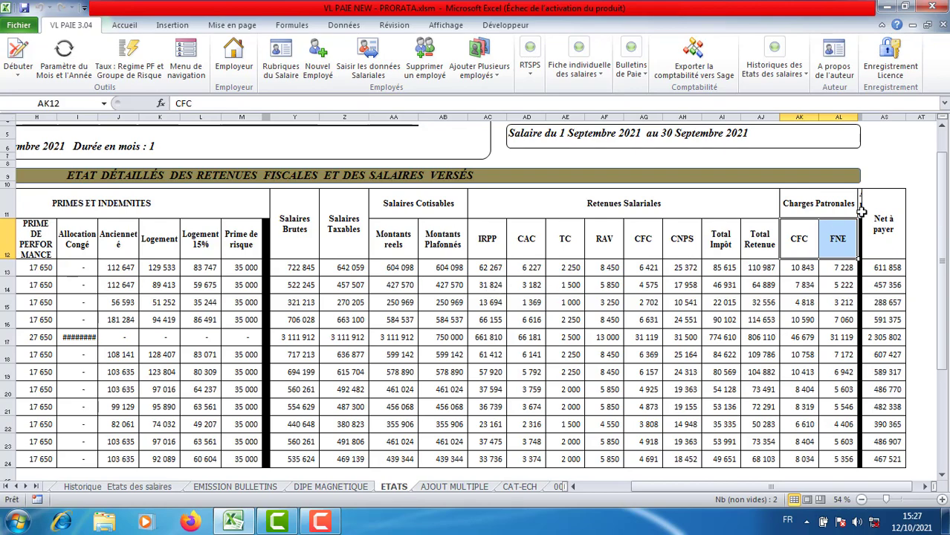
Sum the total-row amounts for IRPP, CAC, TC, RAV, CFC and the employer CFC and FNE, dismissing the Windows colour scheme prompt
left_click_drag(944, 179, 942, 177)
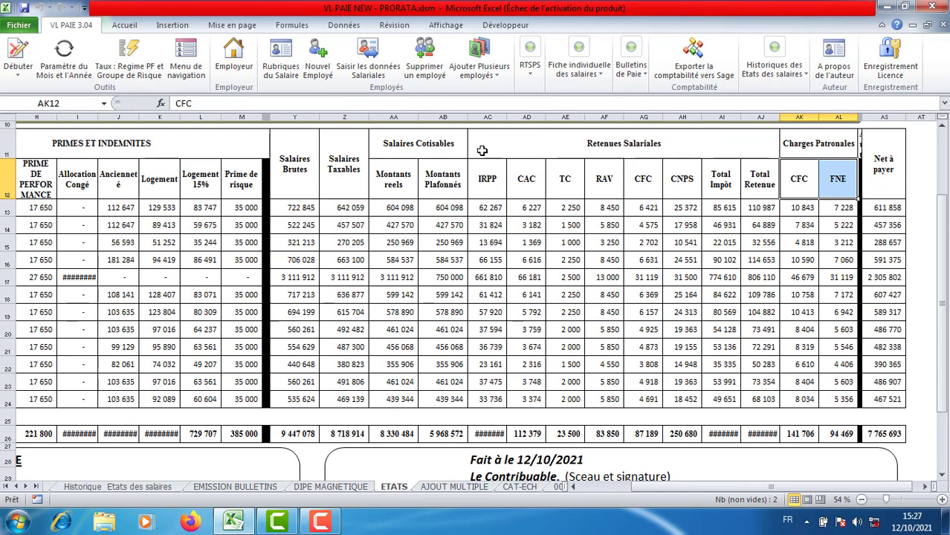
left_click_drag(482, 434, 628, 437)
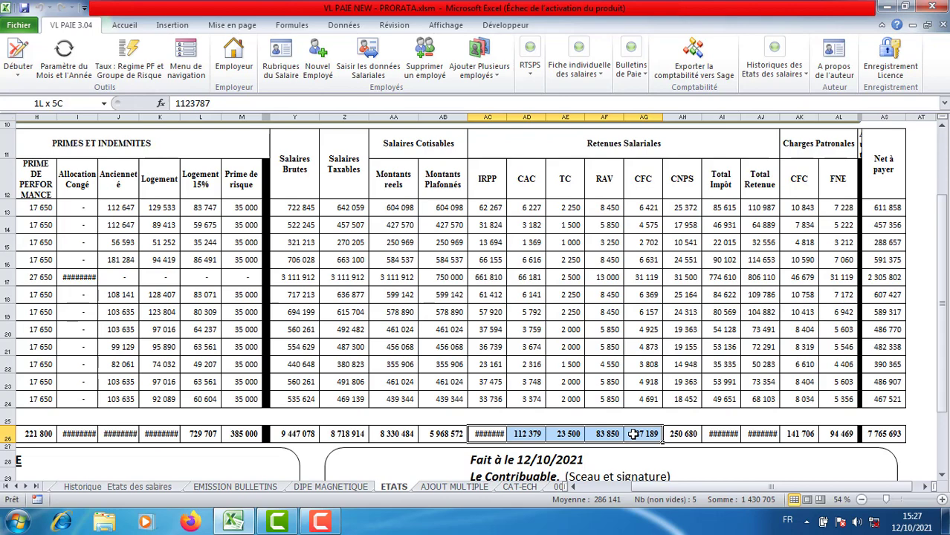
left_click_drag(633, 434, 633, 435)
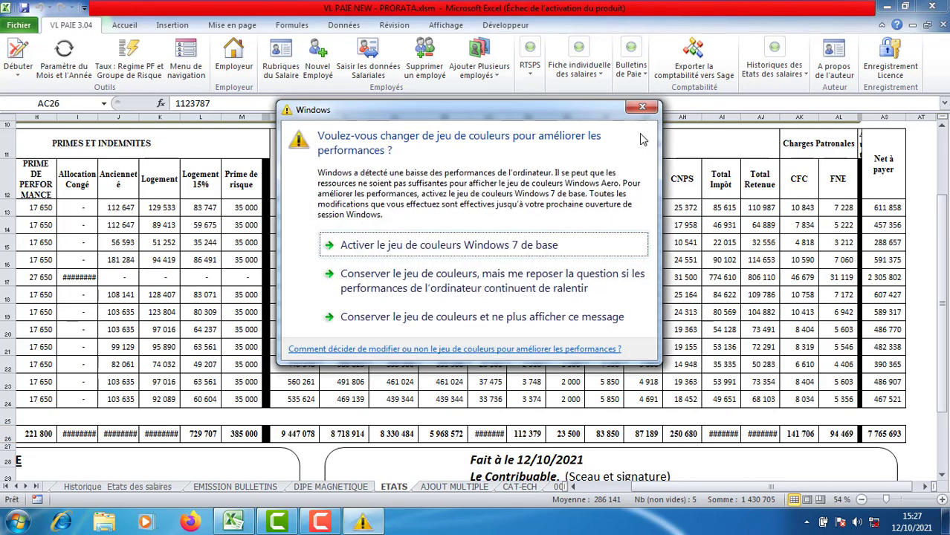
left_click(642, 107)
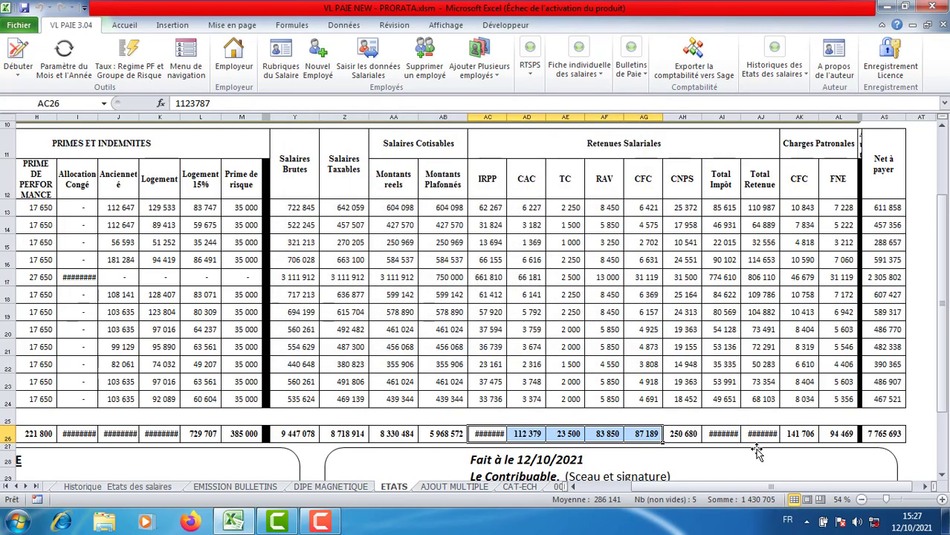
left_click_drag(800, 434, 840, 434)
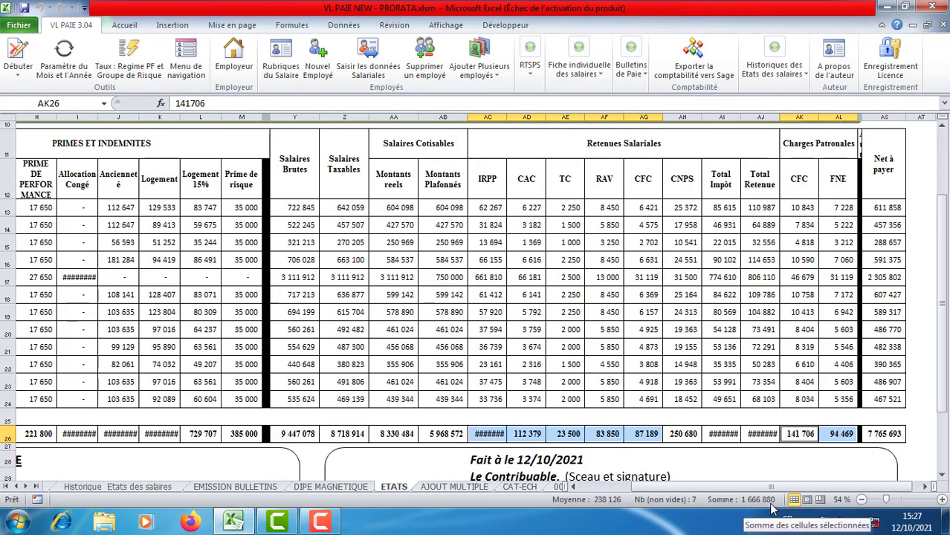
Compare the selected tax sum with the Bulletin Versement Trésor total in ETAT DES SALAIRES, and return to the ETATS sheet
left_click(6, 487)
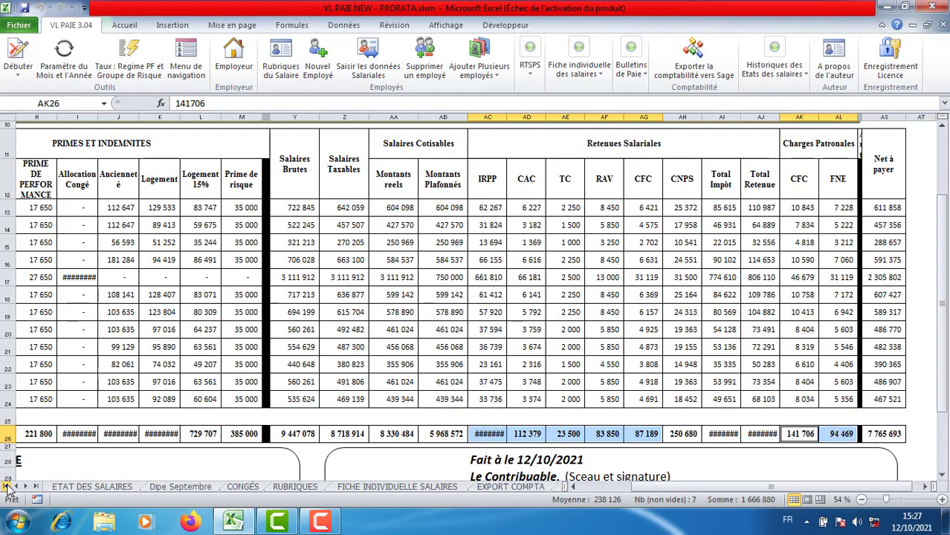
left_click(74, 487)
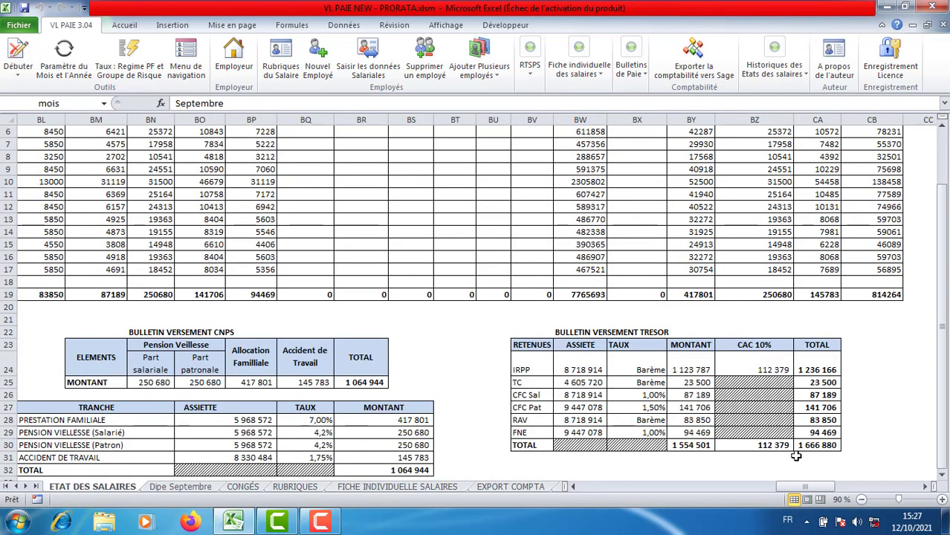
left_click(821, 444)
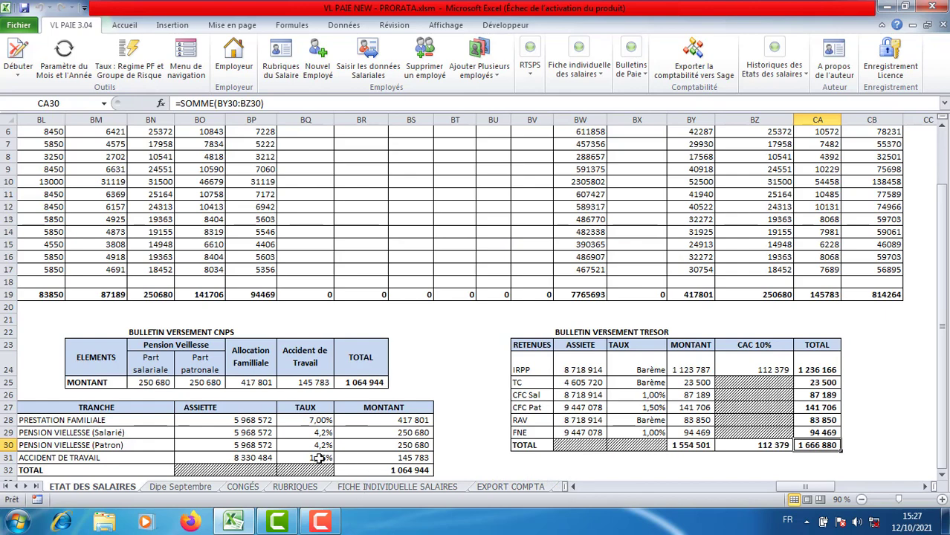
left_click(36, 487)
left_click(260, 487)
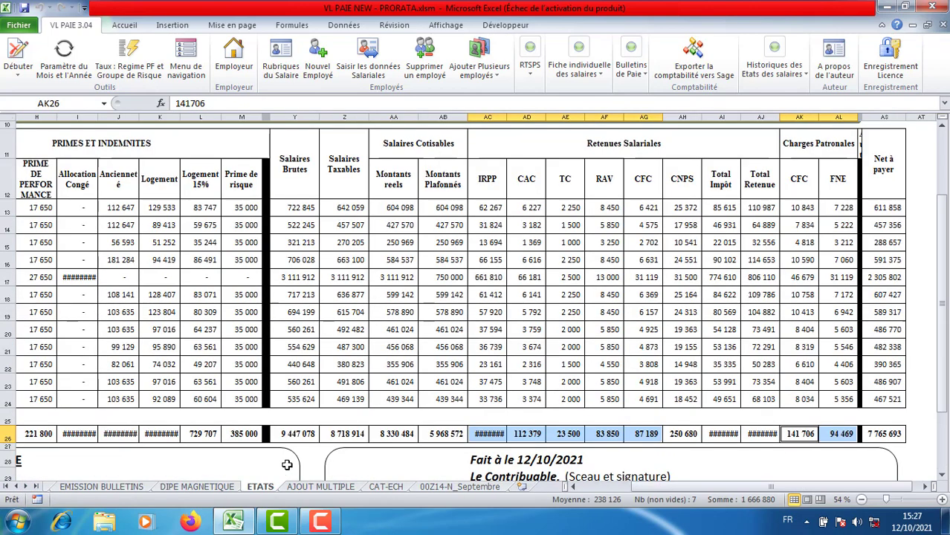
left_click(394, 294)
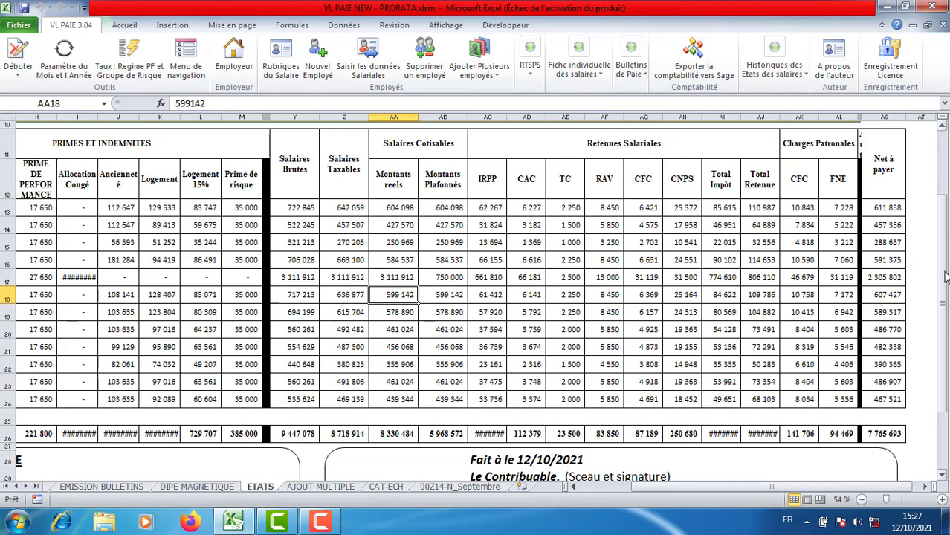
scroll(158, 191, "up", 2)
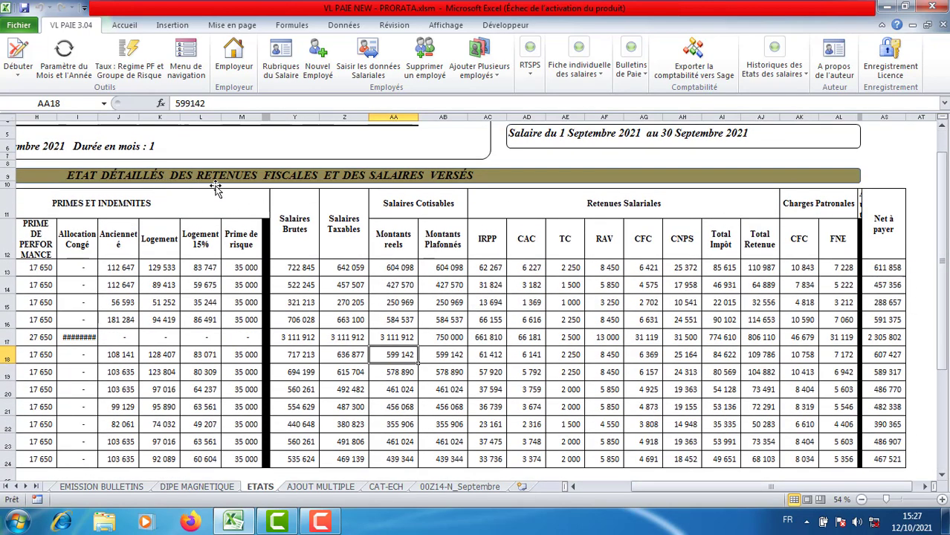
Generate report 3, the detailed statement of CNPS contributions, from Dipe Septembre
left_click(529, 75)
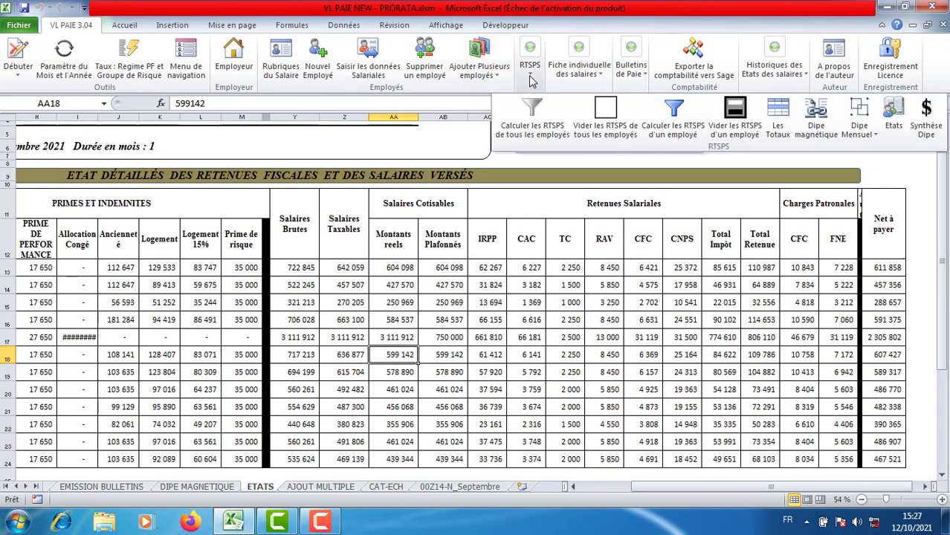
left_click(894, 119)
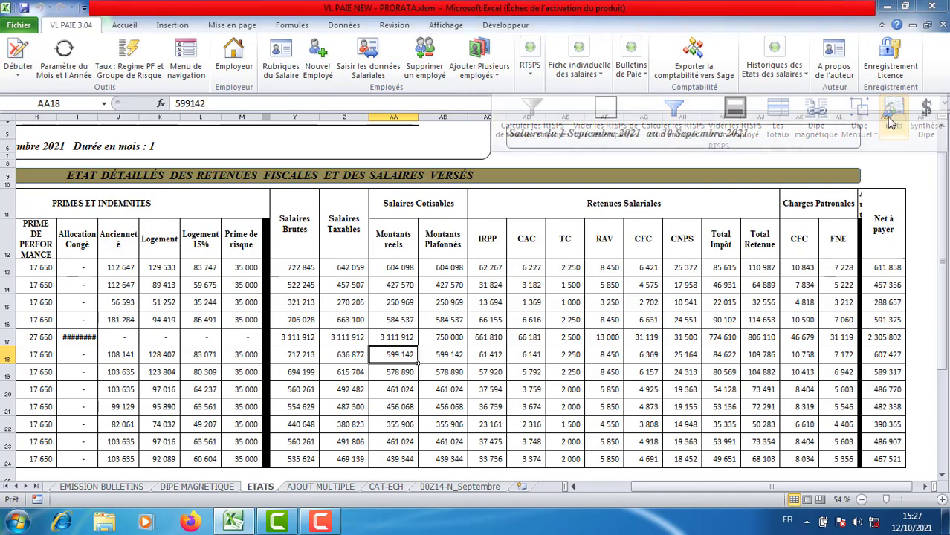
left_click(744, 76)
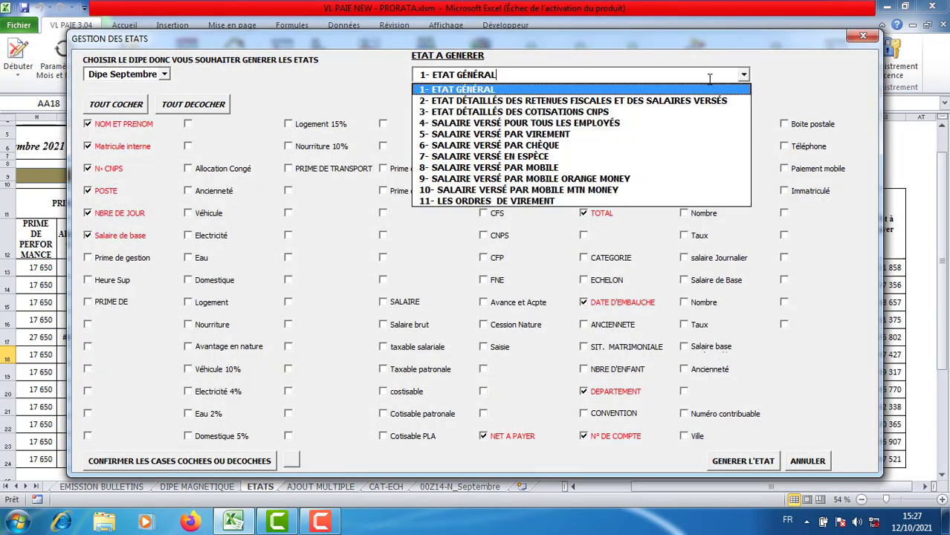
left_click(595, 113)
left_click(728, 462)
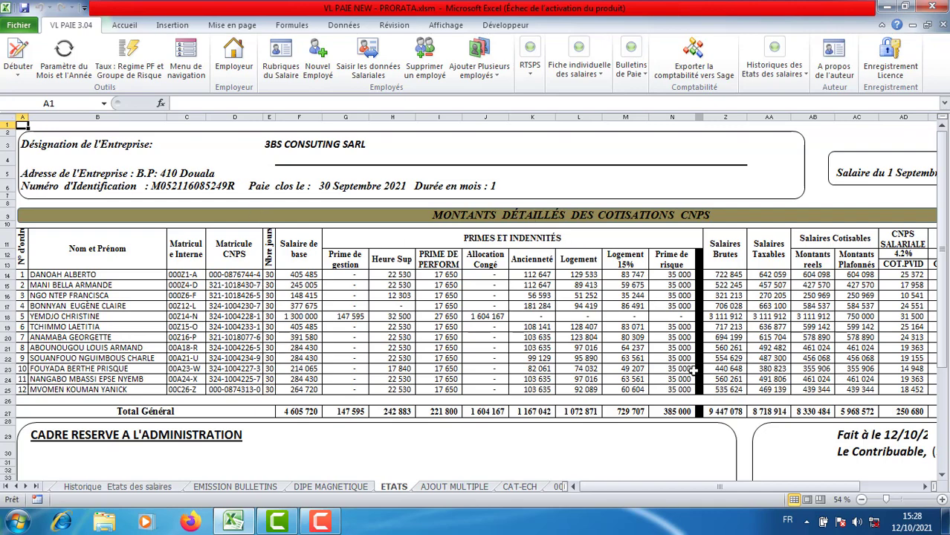
Examine the CNPS report's actual and capped contributory salaries, the employee 4.2% share, and the employer contribution and total columns
left_click_drag(657, 489, 679, 490)
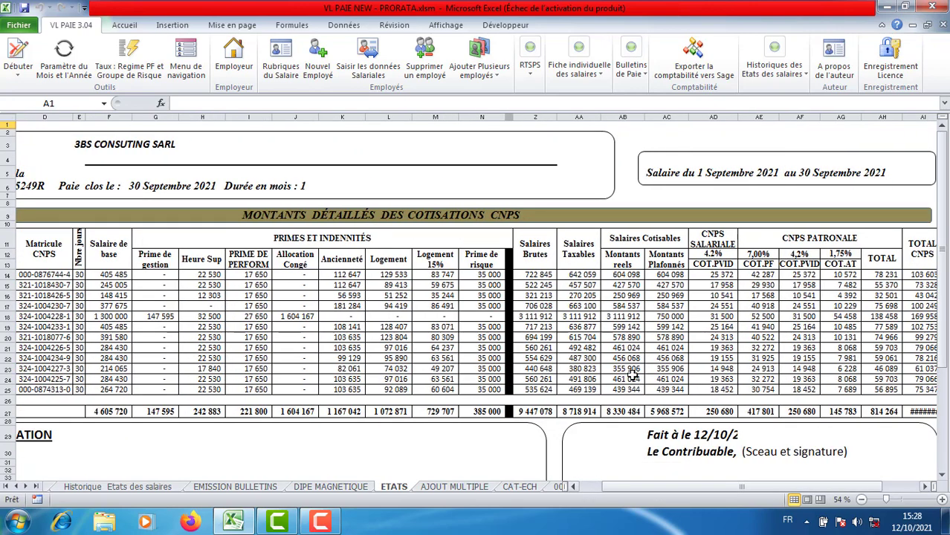
left_click(627, 260)
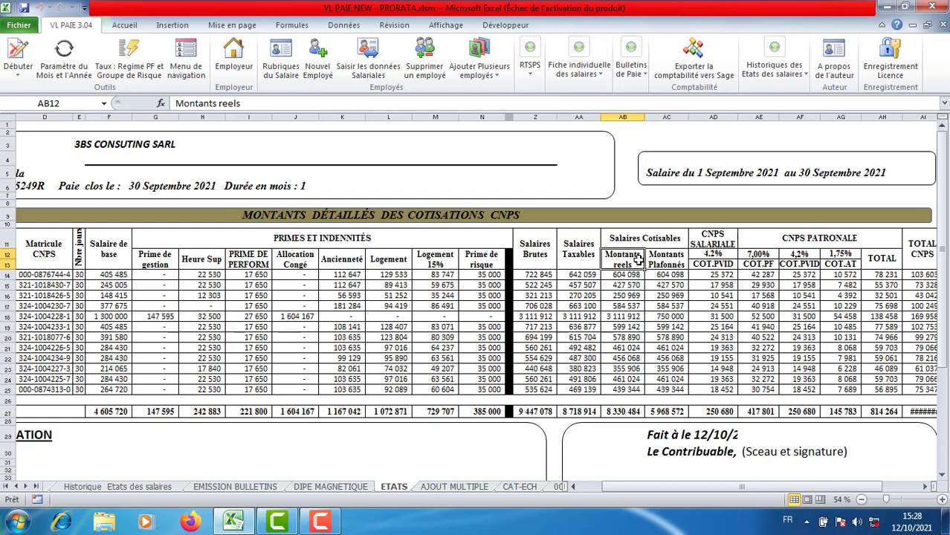
left_click(666, 261)
left_click_drag(712, 489, 728, 488)
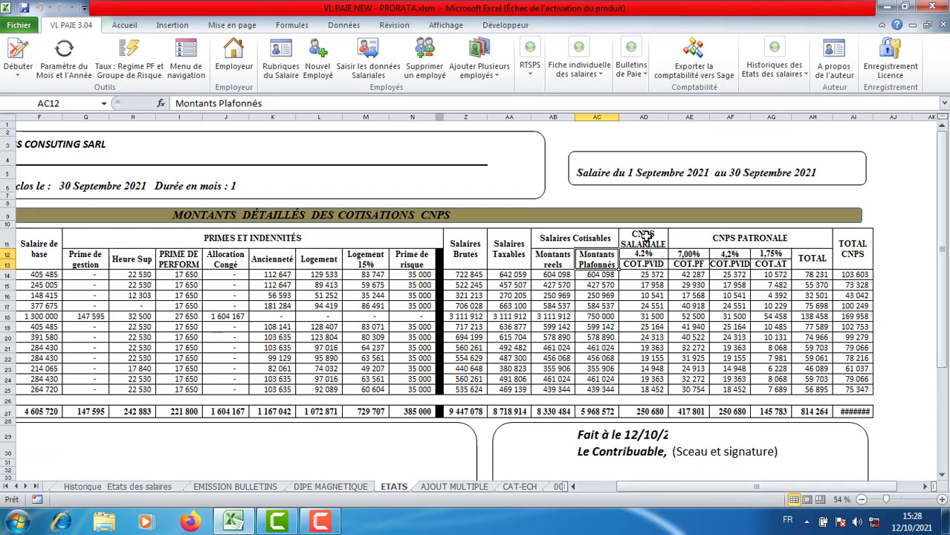
left_click_drag(644, 236, 651, 388)
left_click_drag(691, 253, 784, 388)
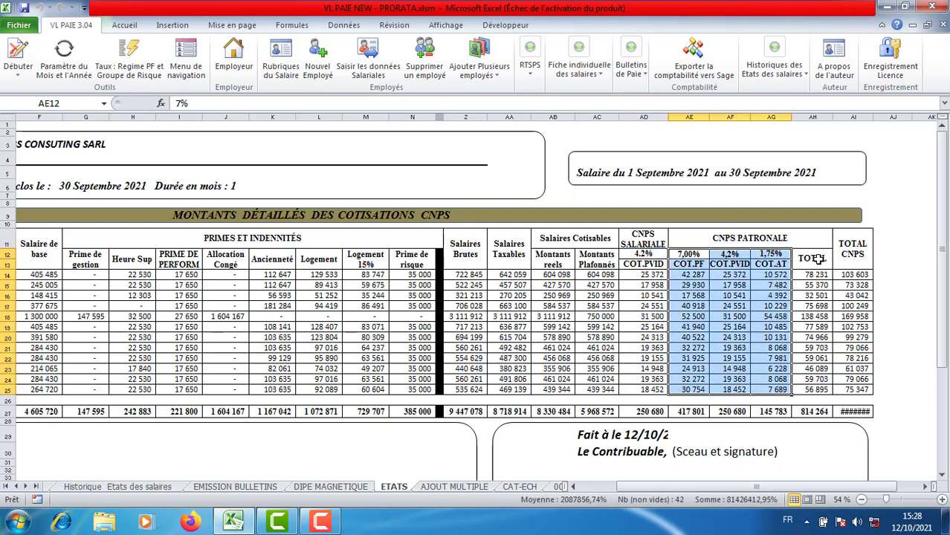
left_click_drag(818, 258, 816, 391)
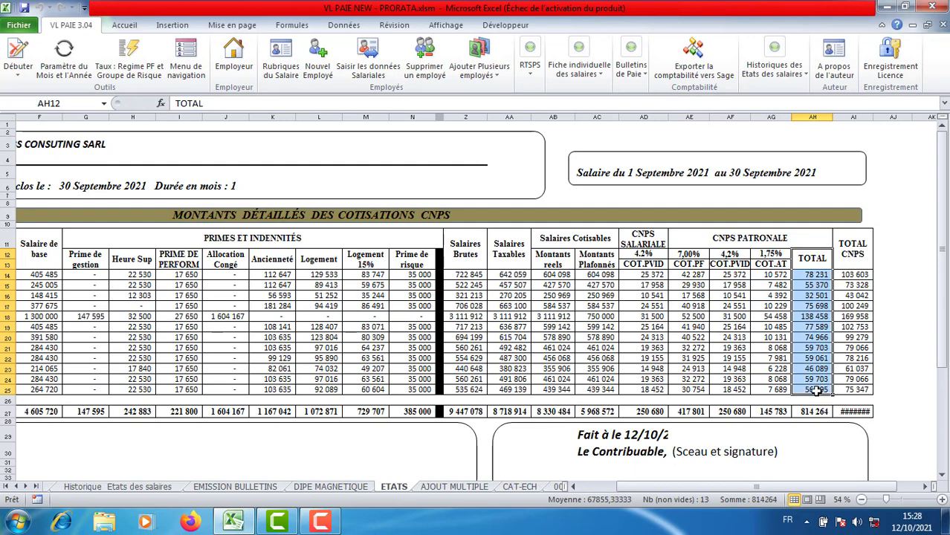
left_click(816, 391)
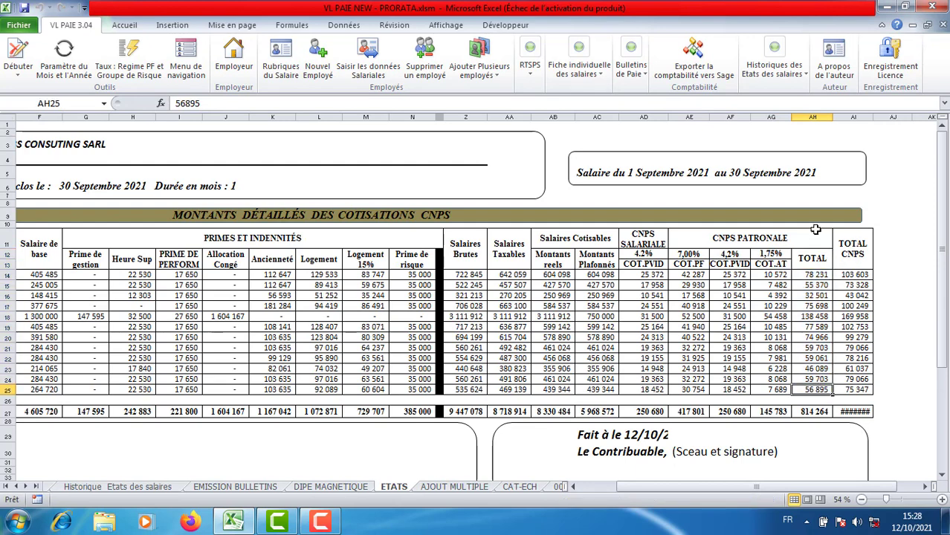
Check the TOTAL CNPS column and widen it enough to show its grand total
left_click_drag(852, 243, 853, 391)
left_click_drag(873, 117, 881, 116)
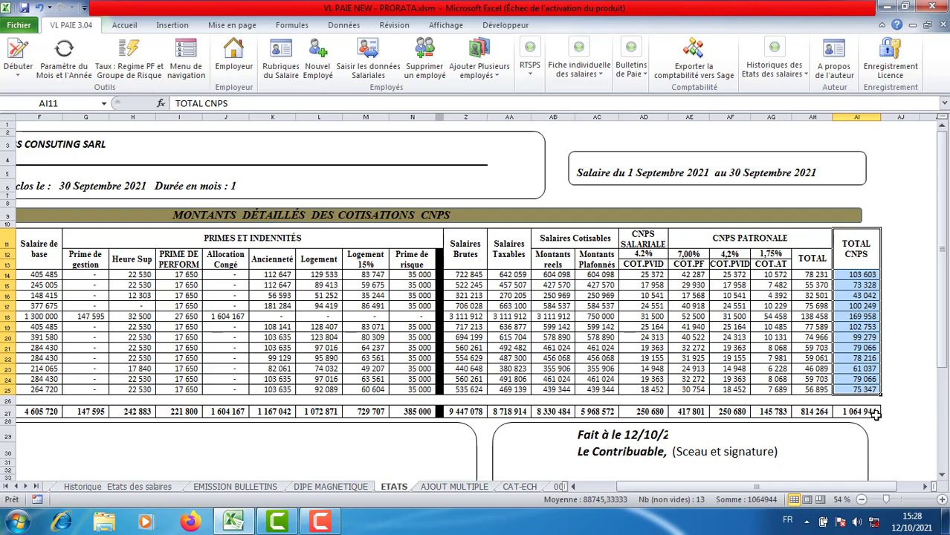
Compare the CNPS grand total with the Bulletin Versement CNPS table in ETAT DES SALAIRES, and return to the ETATS sheet
left_click_drag(789, 488, 718, 487)
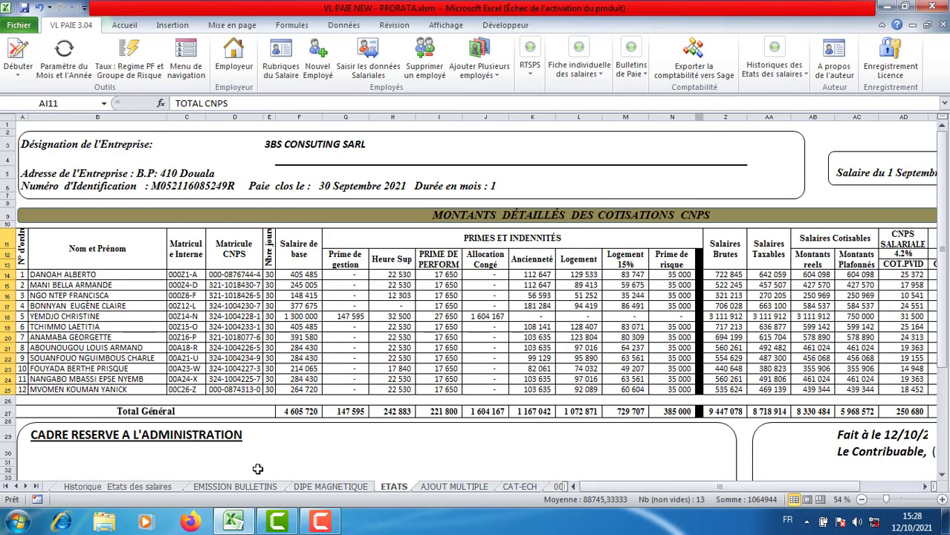
left_click(7, 487)
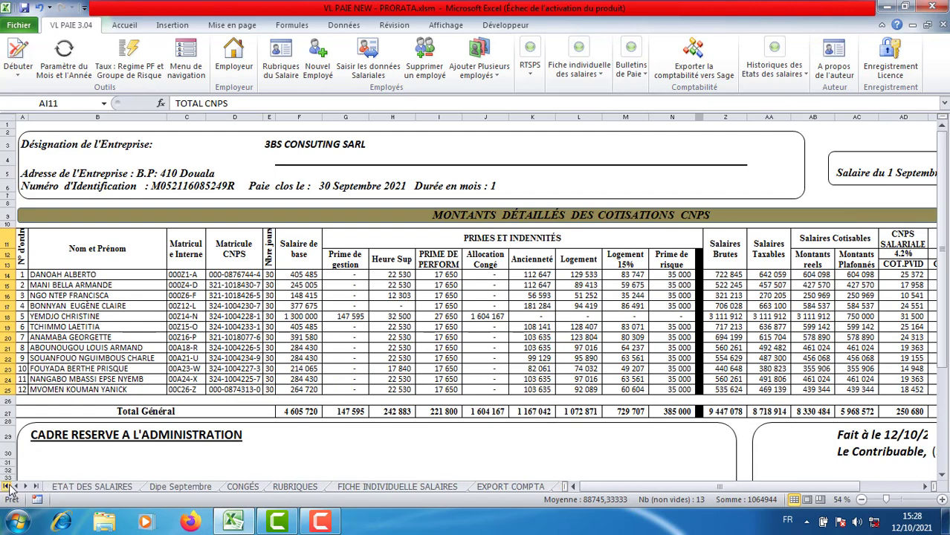
left_click(55, 487)
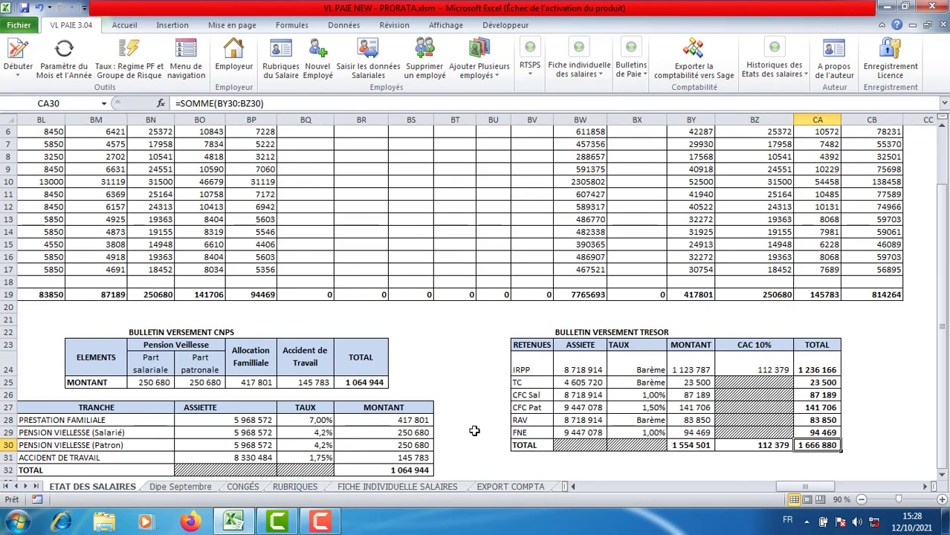
left_click(35, 486)
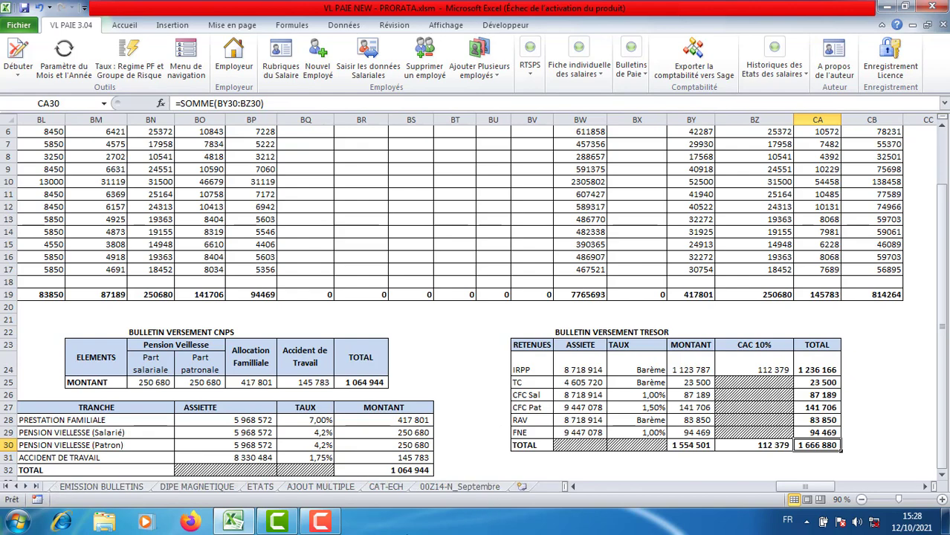
left_click(262, 487)
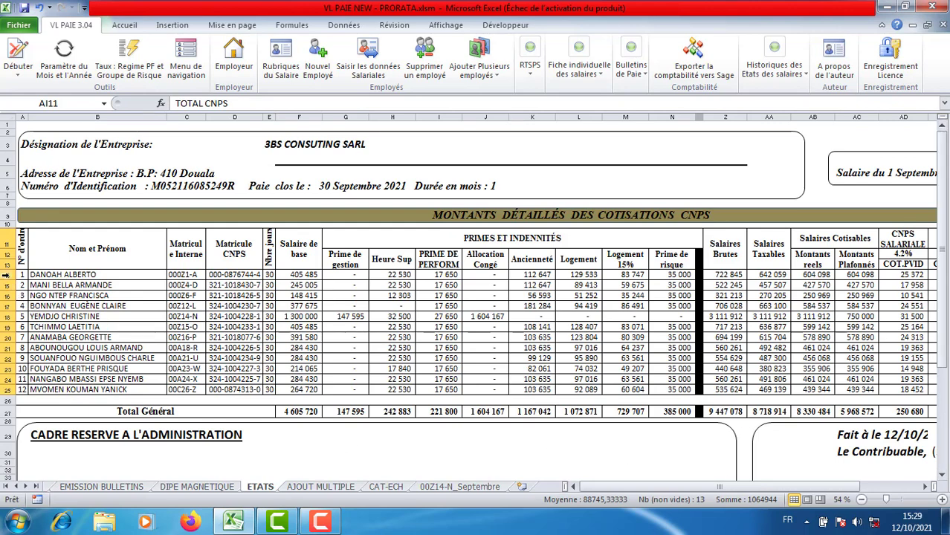
Increase the height of the employee rows in the CNPS contributions report, from row 14 down
left_click_drag(5, 275, 8, 404)
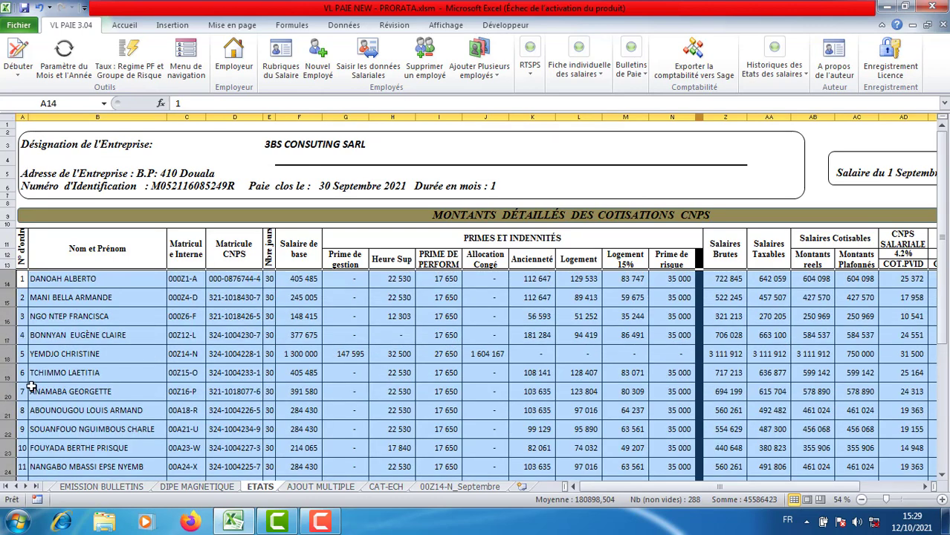
left_click(104, 350)
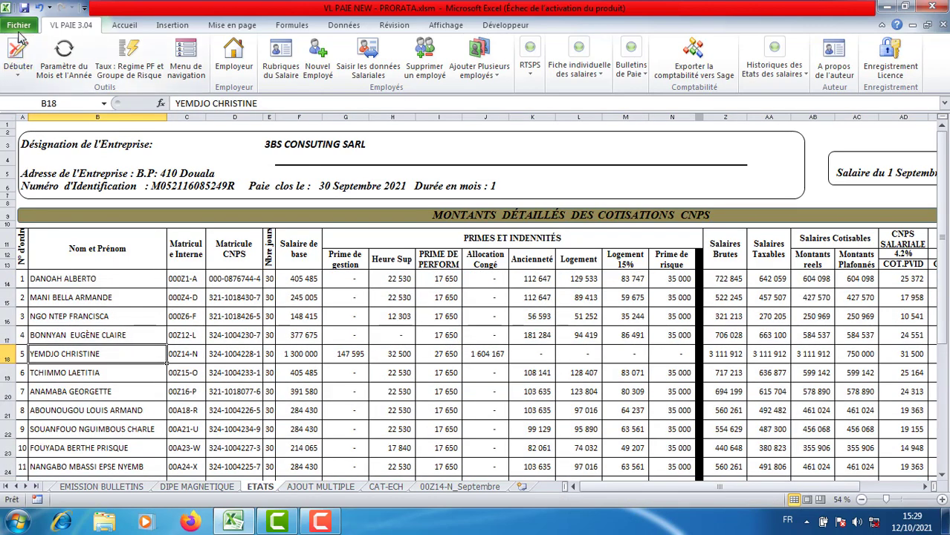
Preview the printed layout of the CNPS contributions report, and return to the sheet to view its Total Général row
left_click(18, 25)
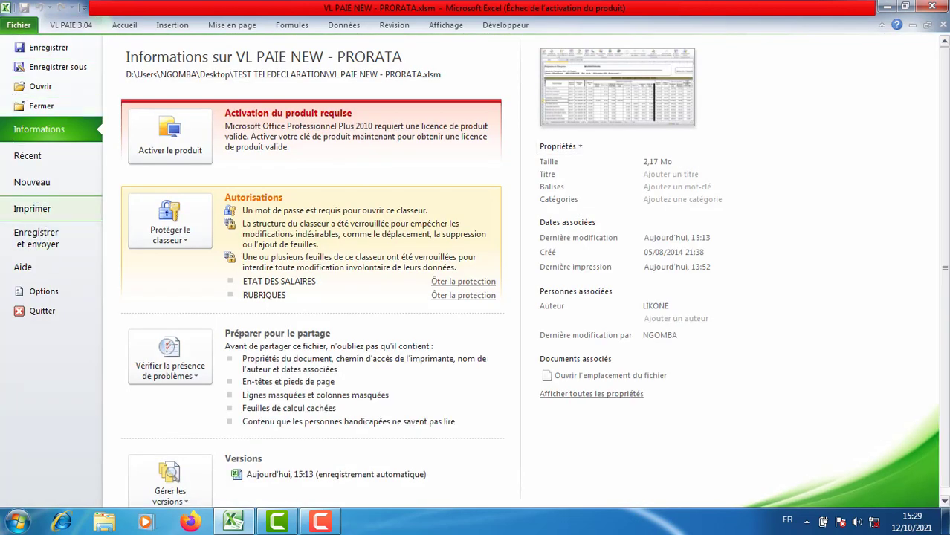
left_click(32, 209)
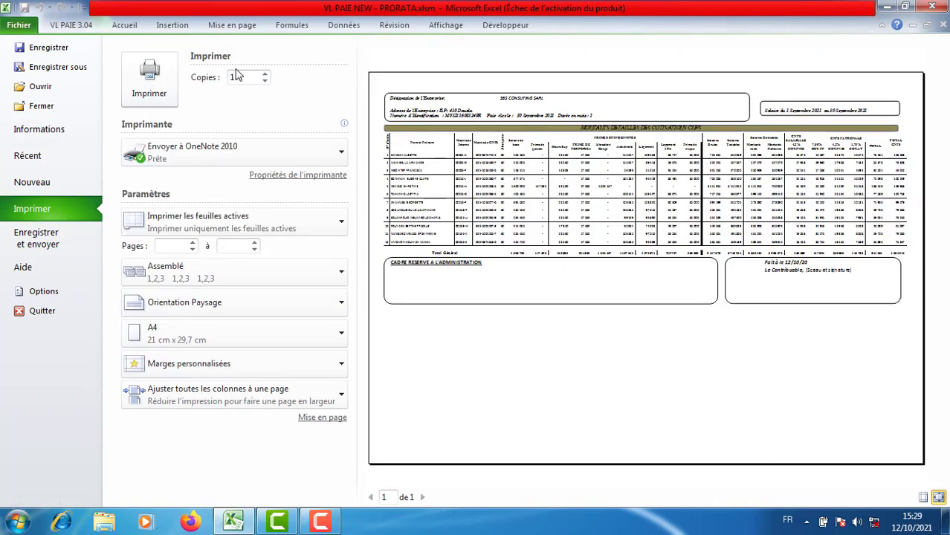
left_click(80, 27)
left_click(328, 309)
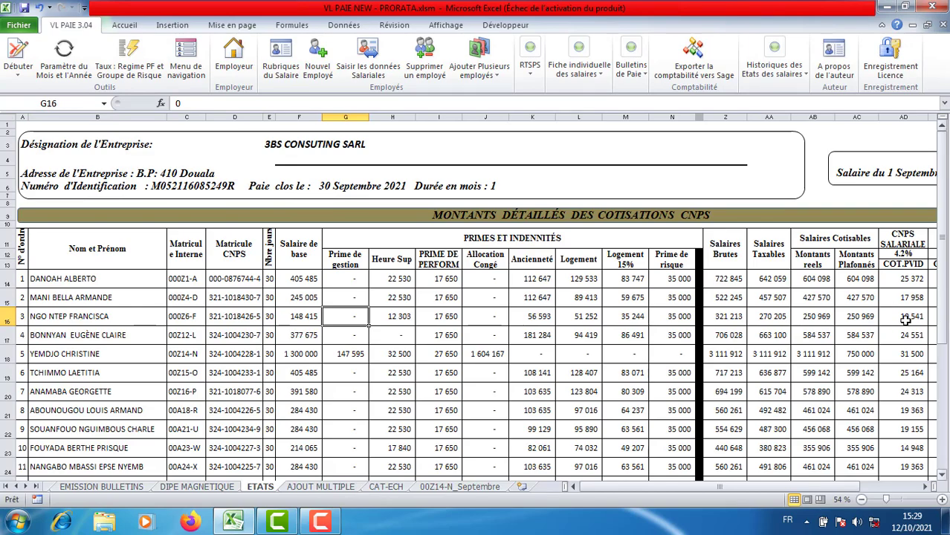
left_click_drag(943, 260, 943, 283)
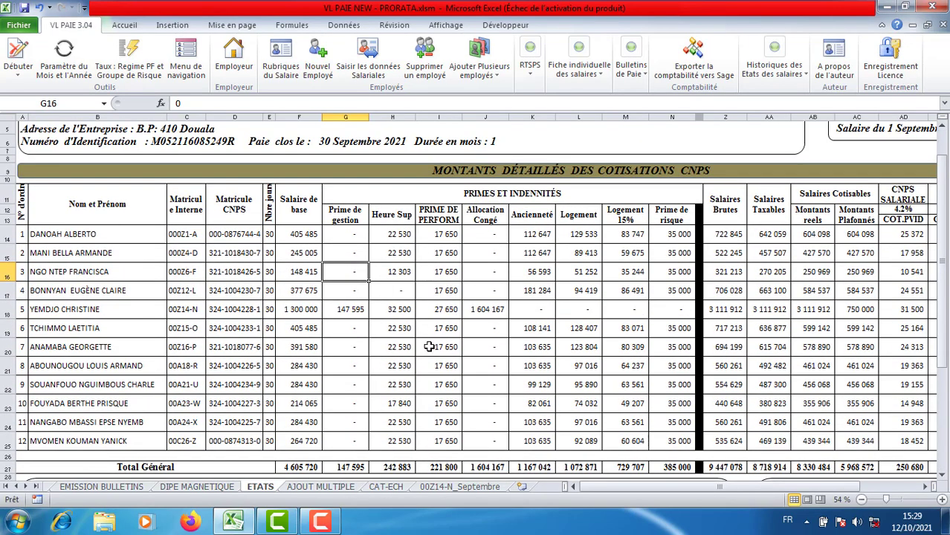
Look through the report types available in GESTION DES ETATS, keep 1- ETAT GÉNÉRAL selected, and close the form without generating
left_click(531, 75)
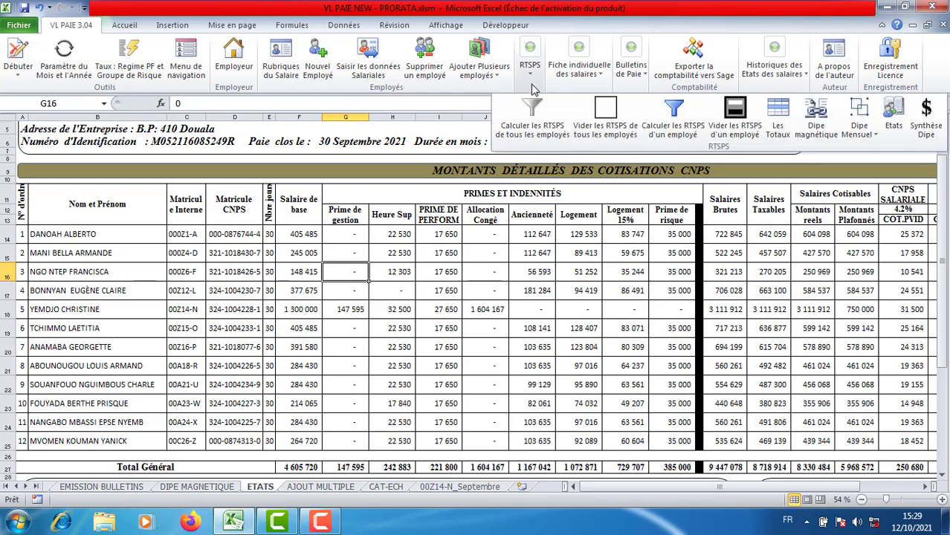
left_click(896, 115)
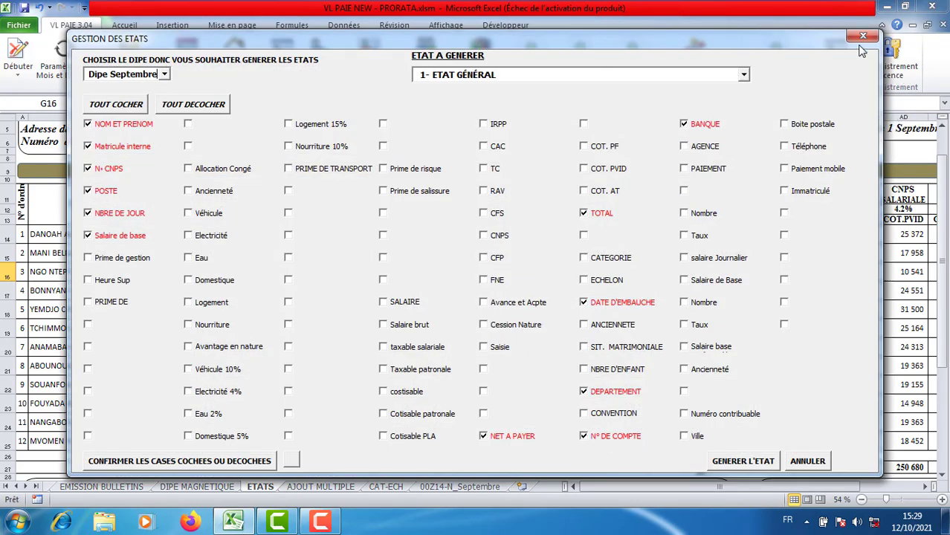
left_click(743, 76)
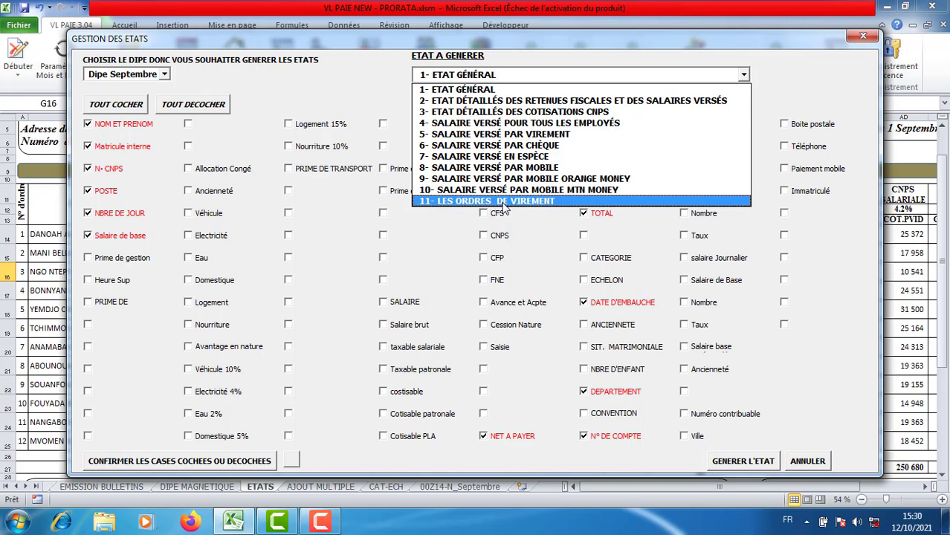
left_click(449, 90)
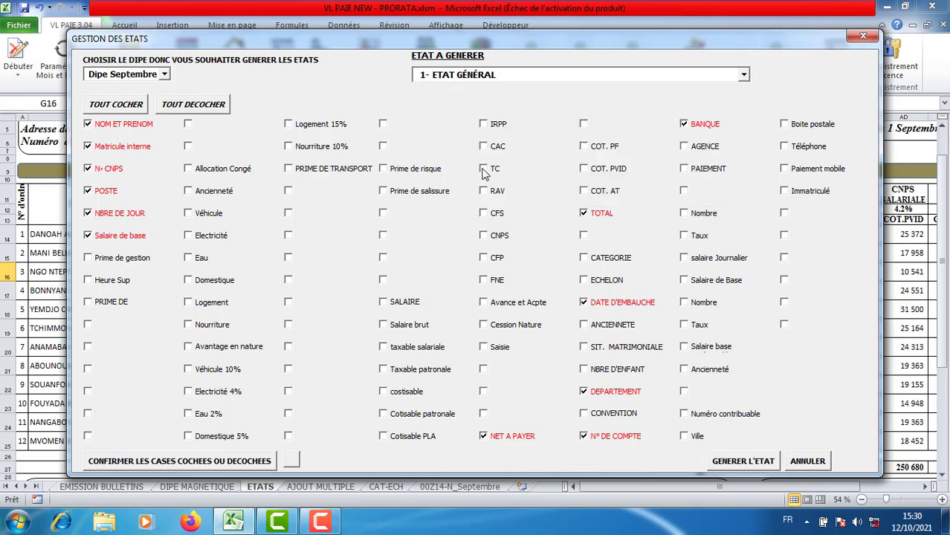
left_click(870, 39)
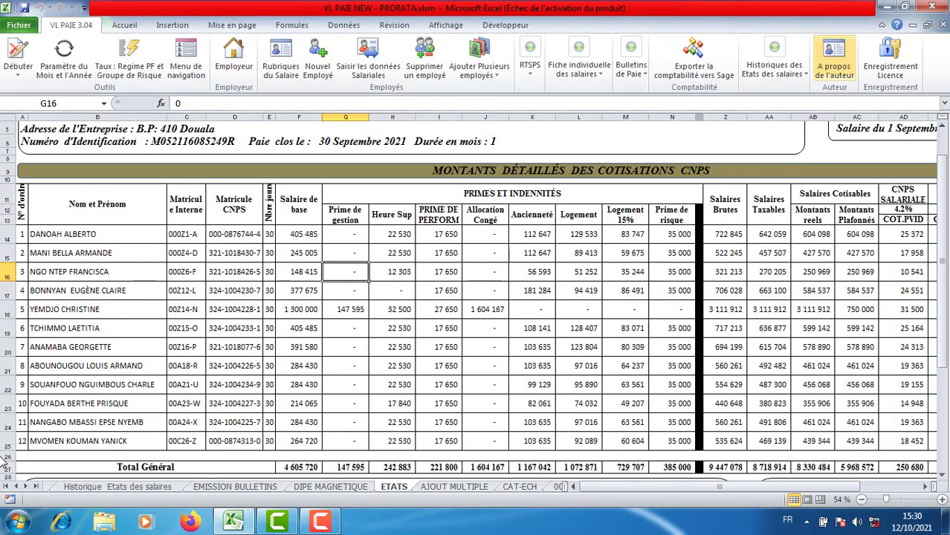
Examine the columns of the Dipe Septembre sheet that can feed the general report, back to the employee names
left_click(15, 486)
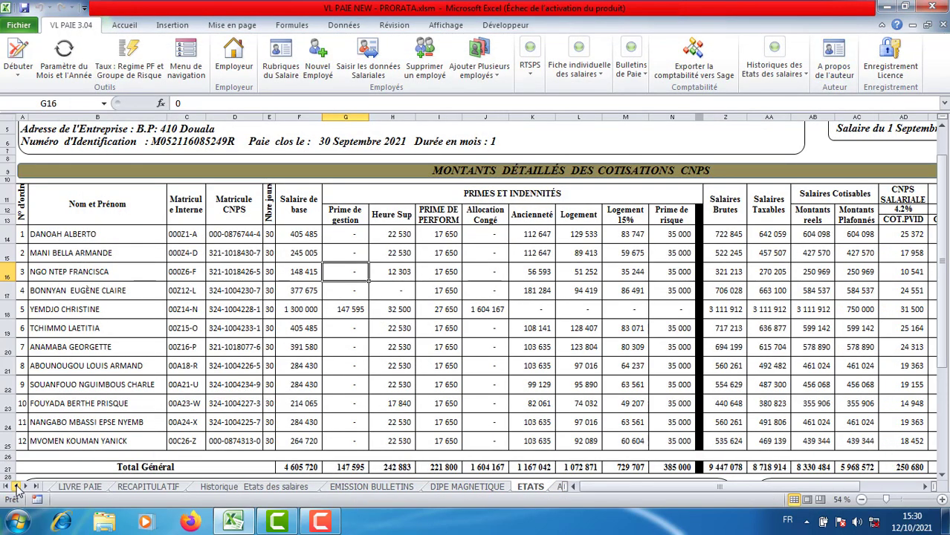
left_click(15, 487)
left_click(15, 487)
left_click(15, 487)
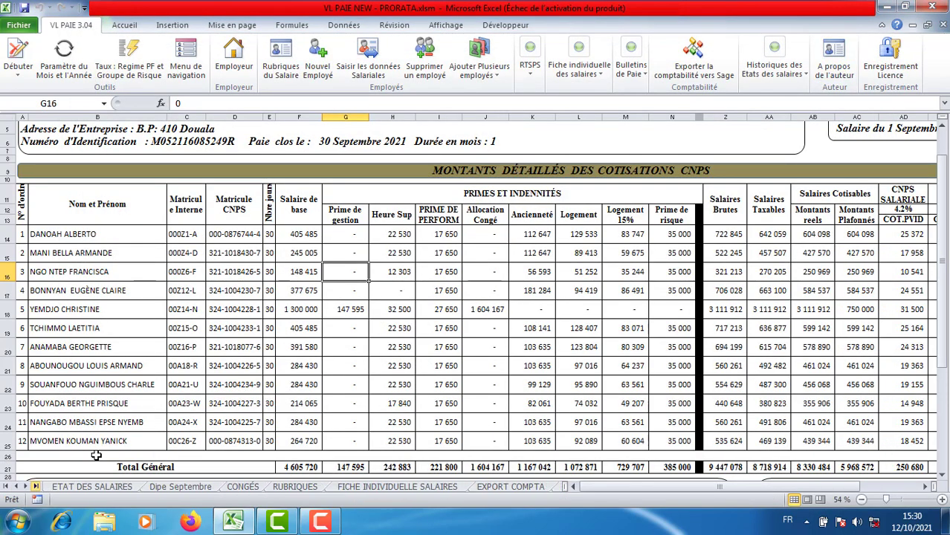
left_click(185, 488)
left_click(333, 344)
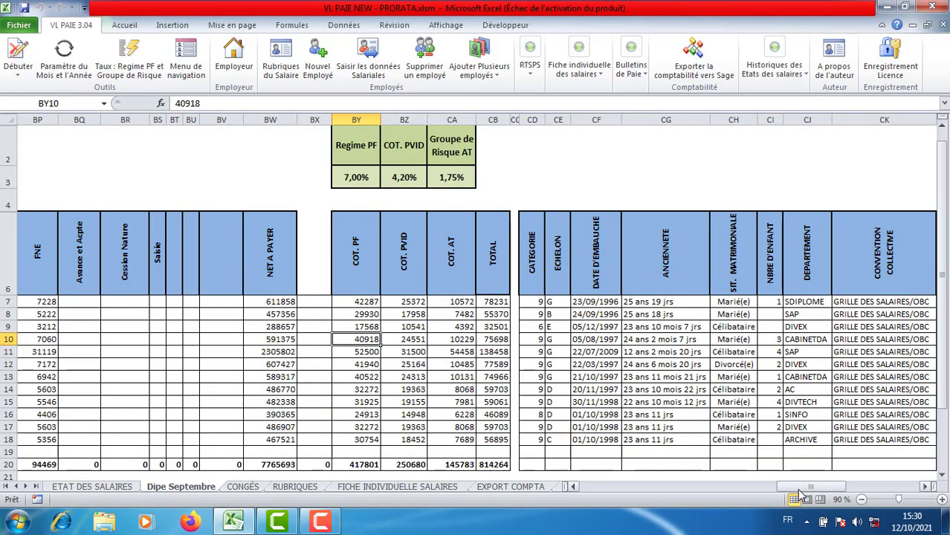
left_click_drag(803, 487, 599, 490)
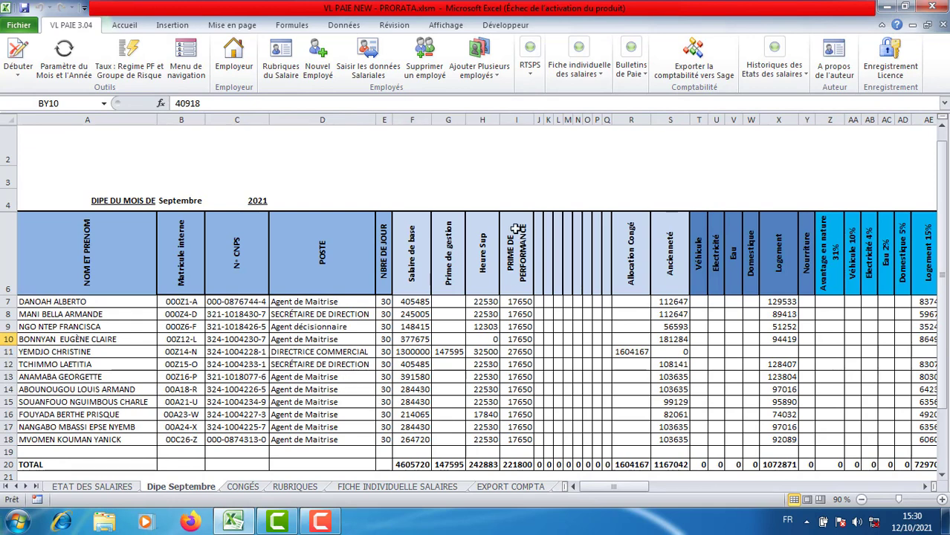
Generate the 1- ETAT GÉNÉRAL report from Dipe Septembre with the already ticked columns, and inspect it at 65% zoom
left_click(527, 71)
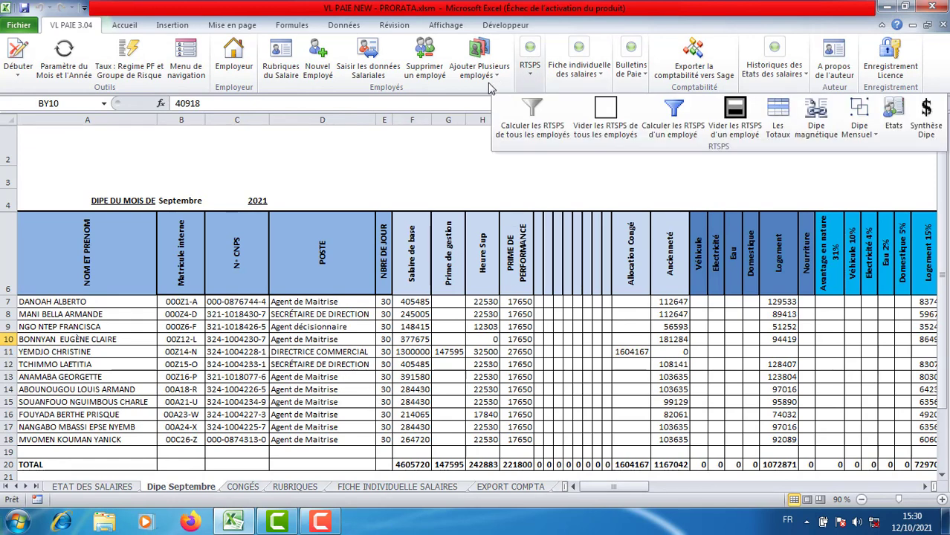
left_click(868, 119)
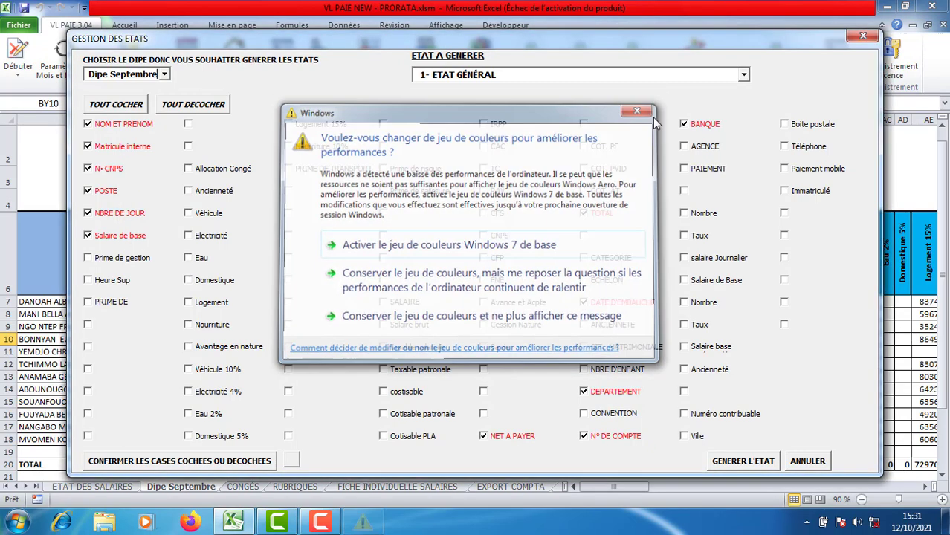
left_click(643, 109)
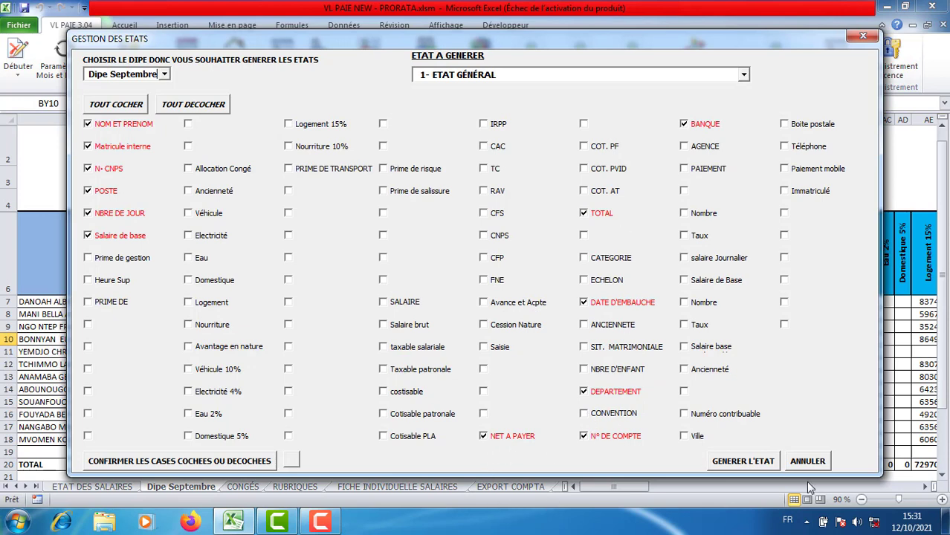
left_click(749, 461)
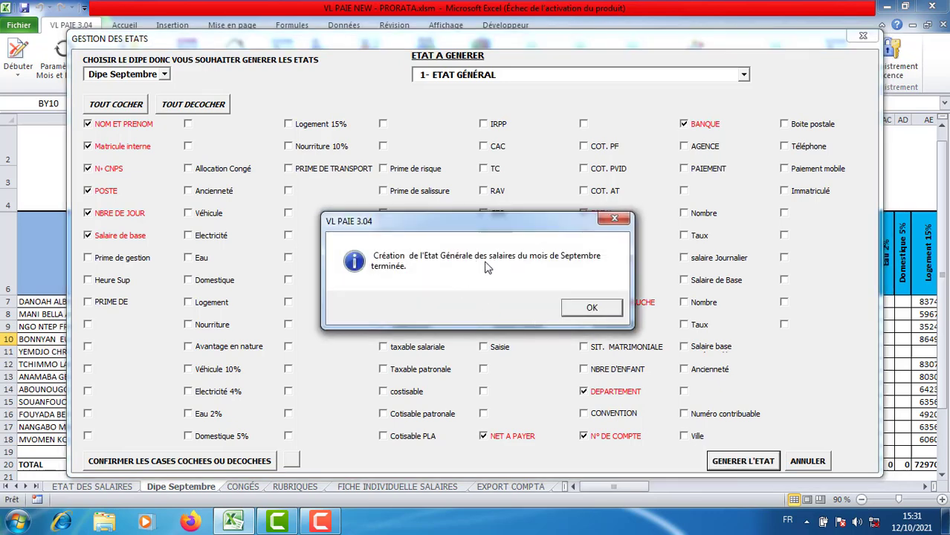
left_click(591, 307)
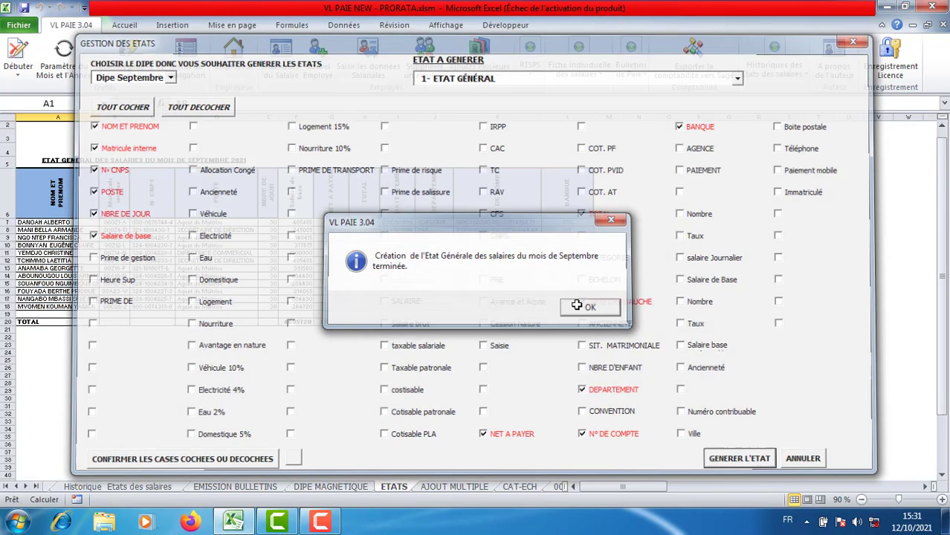
left_click(269, 253)
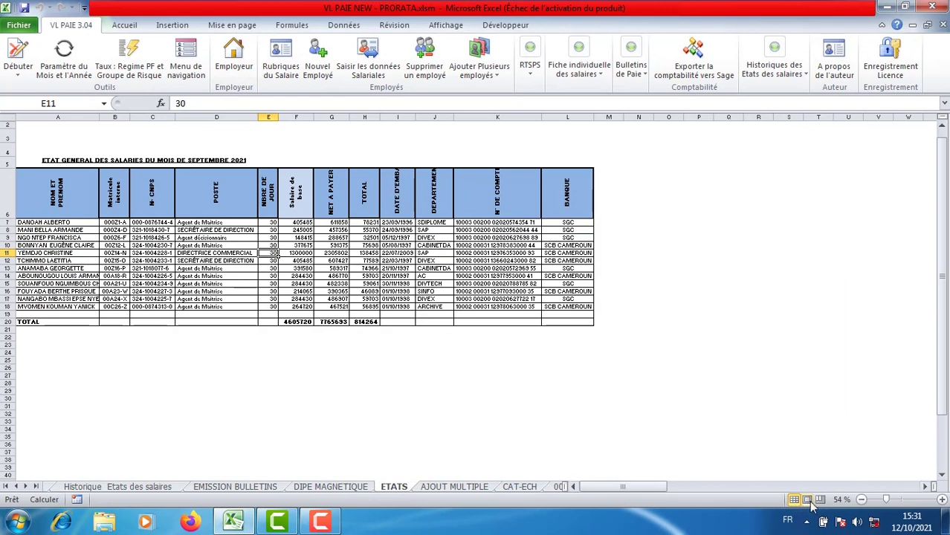
left_click(889, 503)
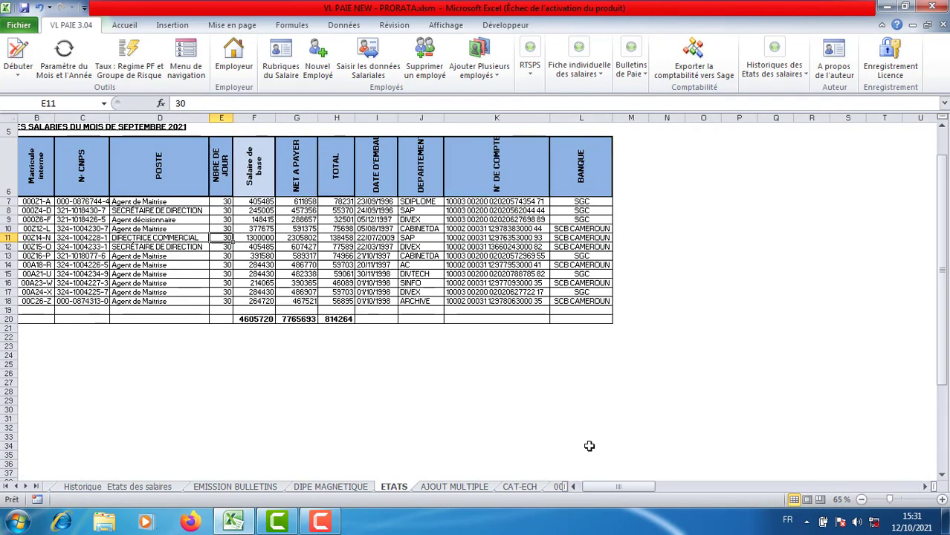
left_click_drag(624, 488, 617, 488)
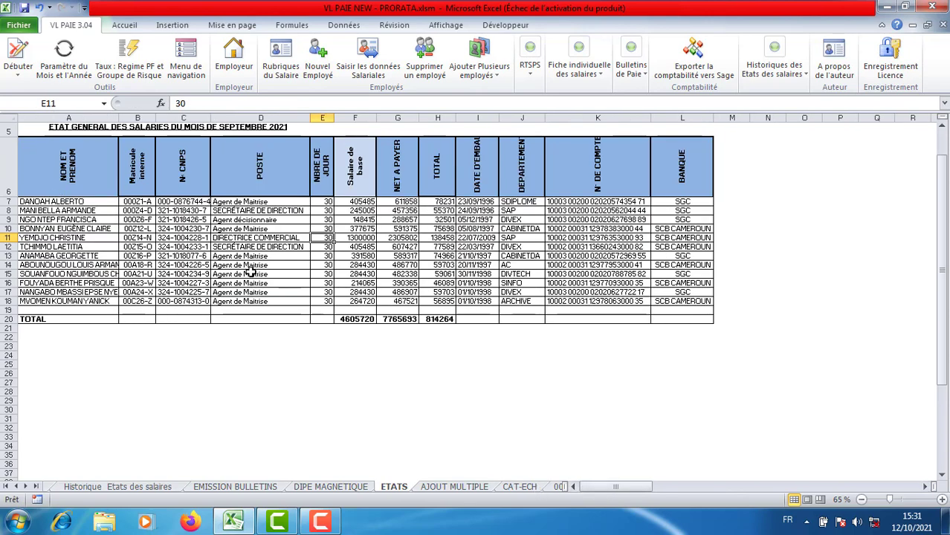
left_click(277, 274)
Reopen GESTION DES ETATS and exclude the N° CNPS, POSTE and NBRE DE JOUR columns from the general report
left_click(530, 78)
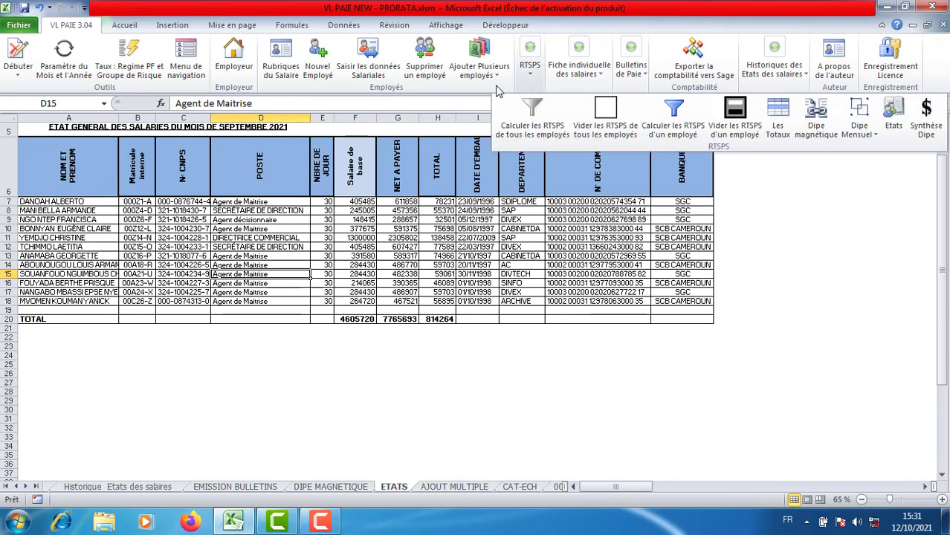
left_click(896, 113)
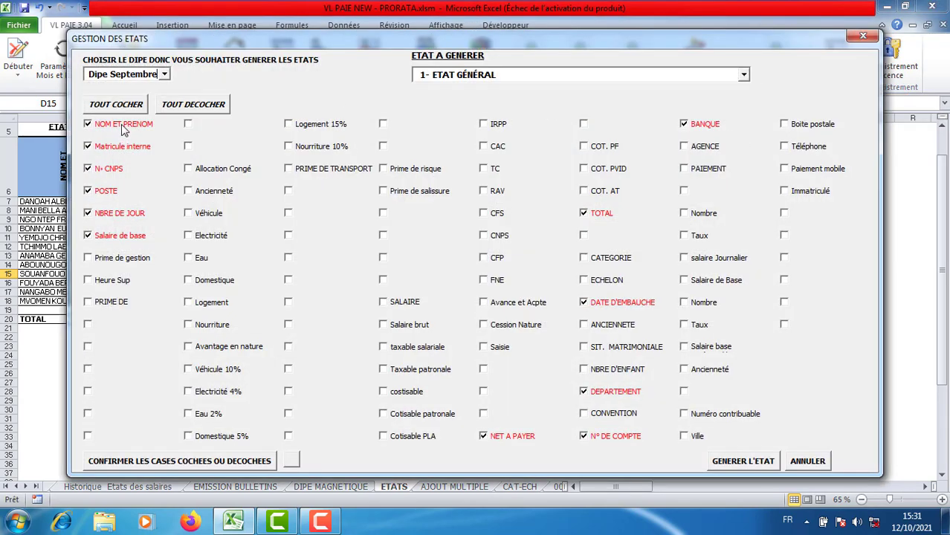
left_click(91, 169)
left_click(89, 193)
left_click(88, 213)
Include the IRPP, CAC, TC, RAV, CFS, CNPS, CFP and FNE deduction columns in the general report
left_click(484, 125)
left_click(484, 147)
left_click(484, 169)
left_click(484, 192)
left_click(484, 214)
left_click(483, 236)
left_click(484, 259)
left_click(484, 281)
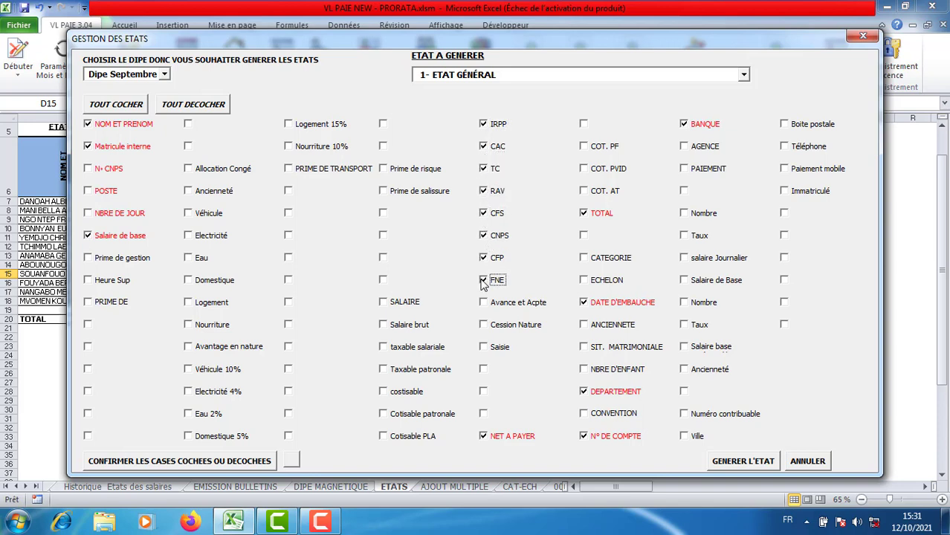
Exclude TOTAL, DATE D'EMBAUCHE, DEPARTEMENT, N° DE COMPTE, NET A PAYER and BANQUE from the general report
left_click(583, 214)
left_click(584, 303)
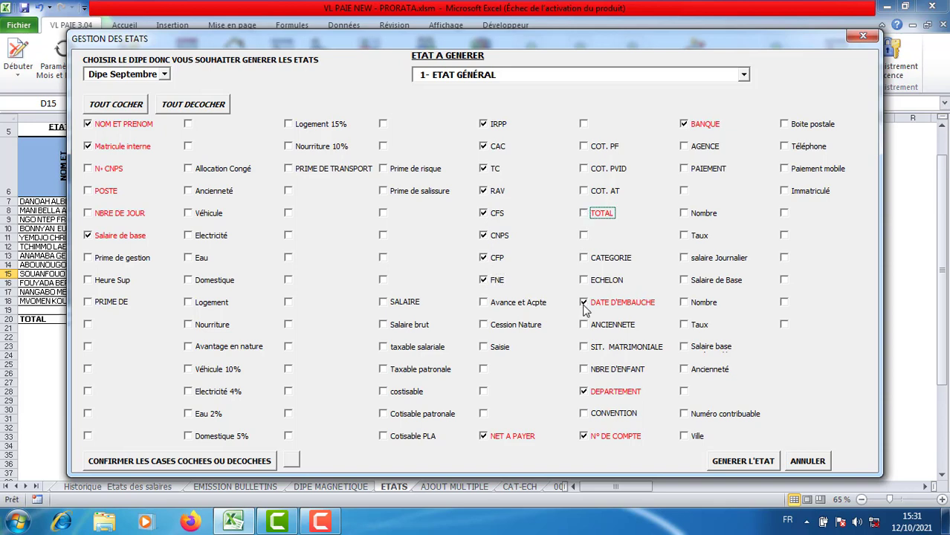
left_click(583, 392)
left_click(584, 437)
left_click(484, 437)
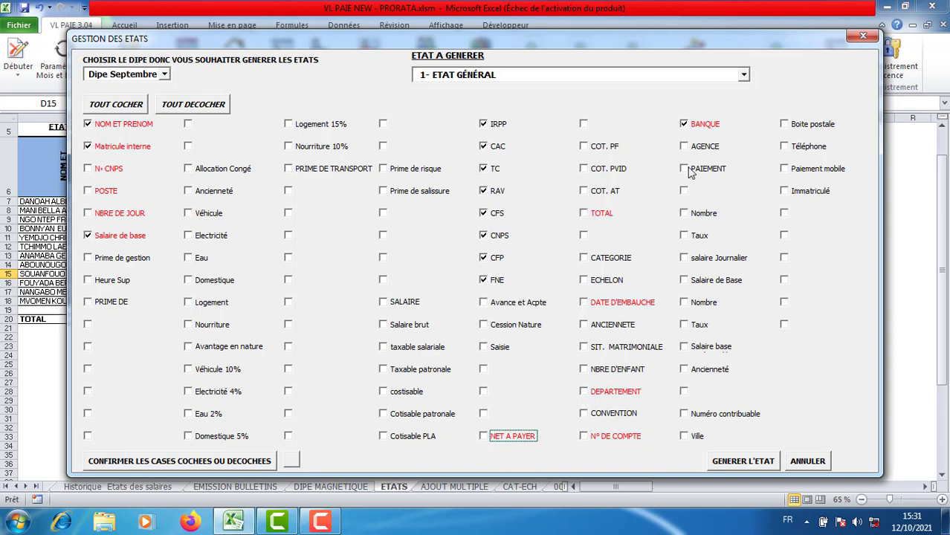
left_click(685, 124)
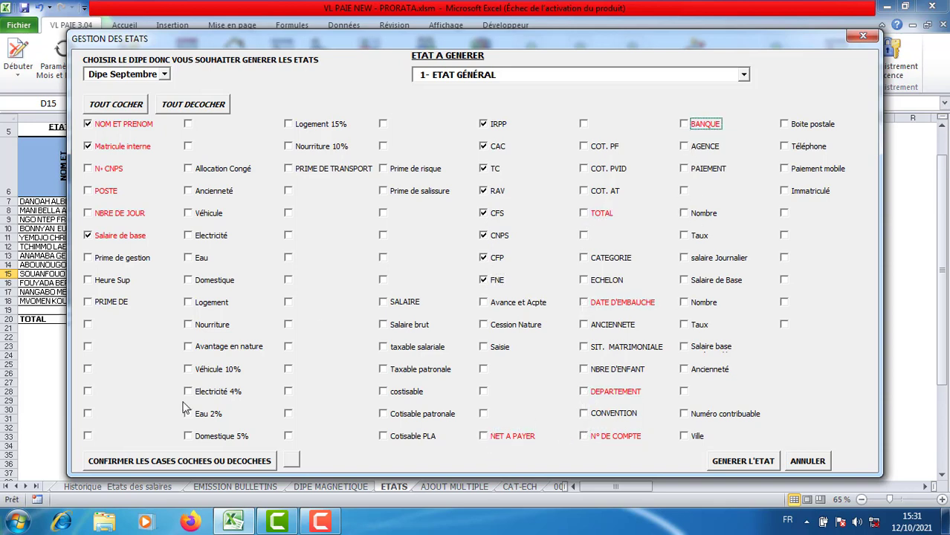
Confirm the changed column selection and generate the 1- ETAT GÉNÉRAL report for Dipe Septembre
left_click(178, 463)
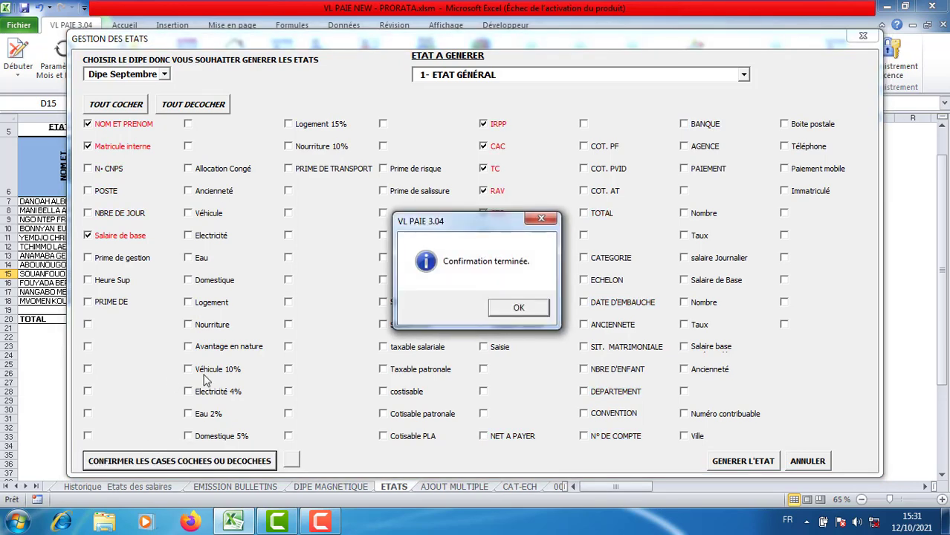
left_click(518, 306)
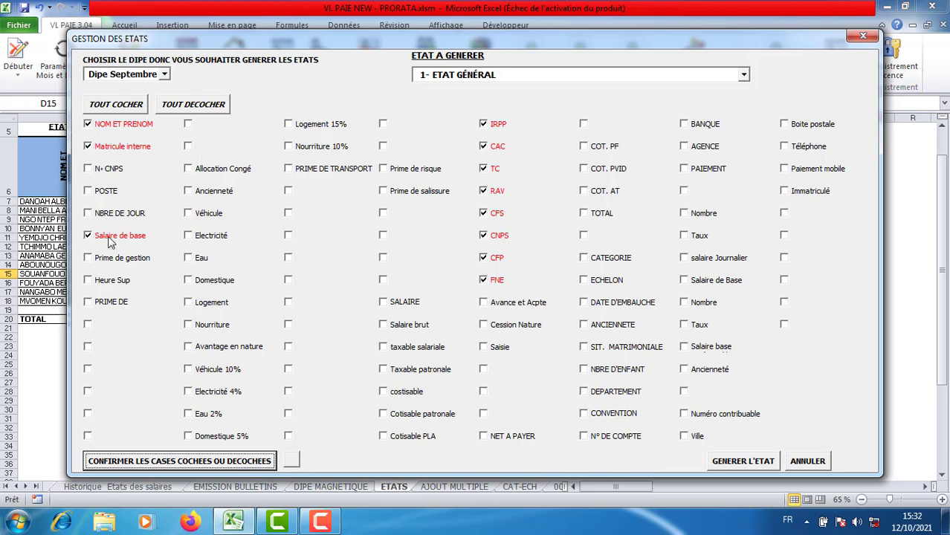
left_click(730, 463)
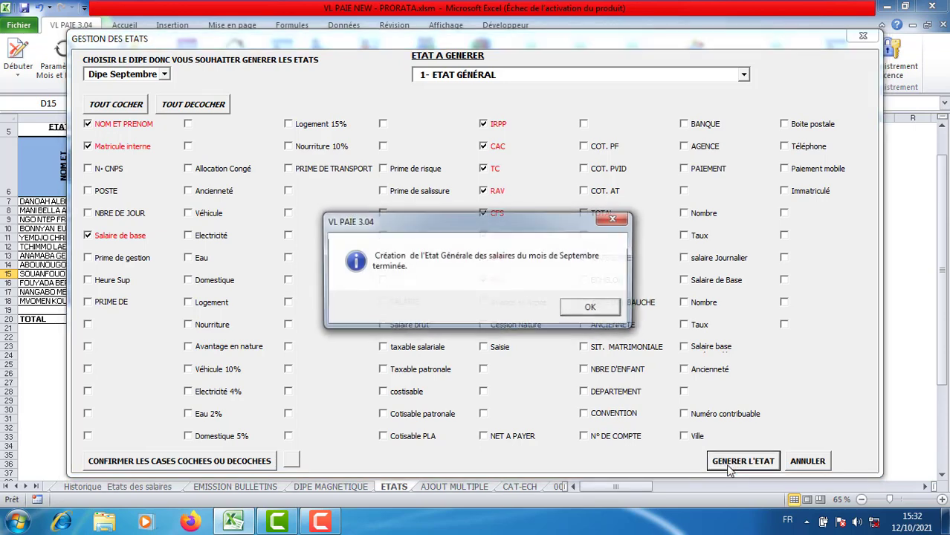
left_click(592, 307)
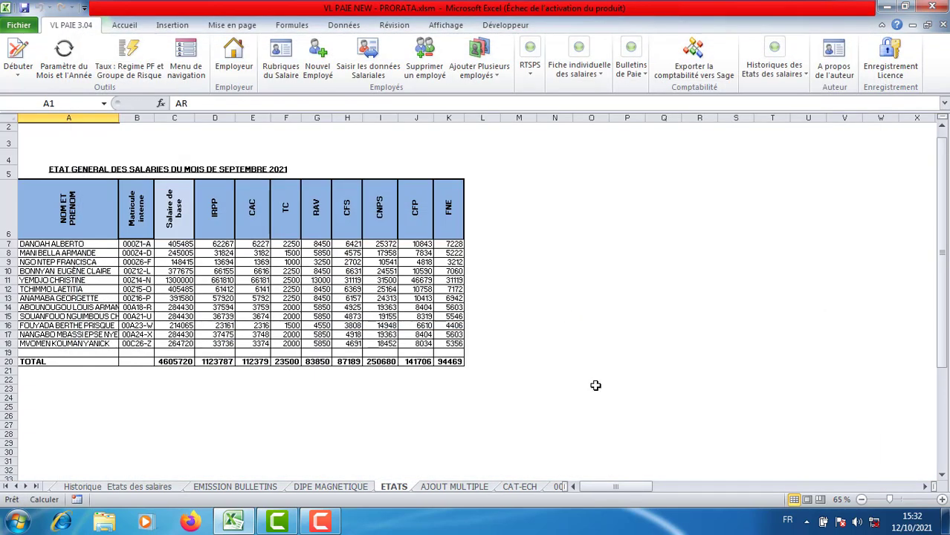